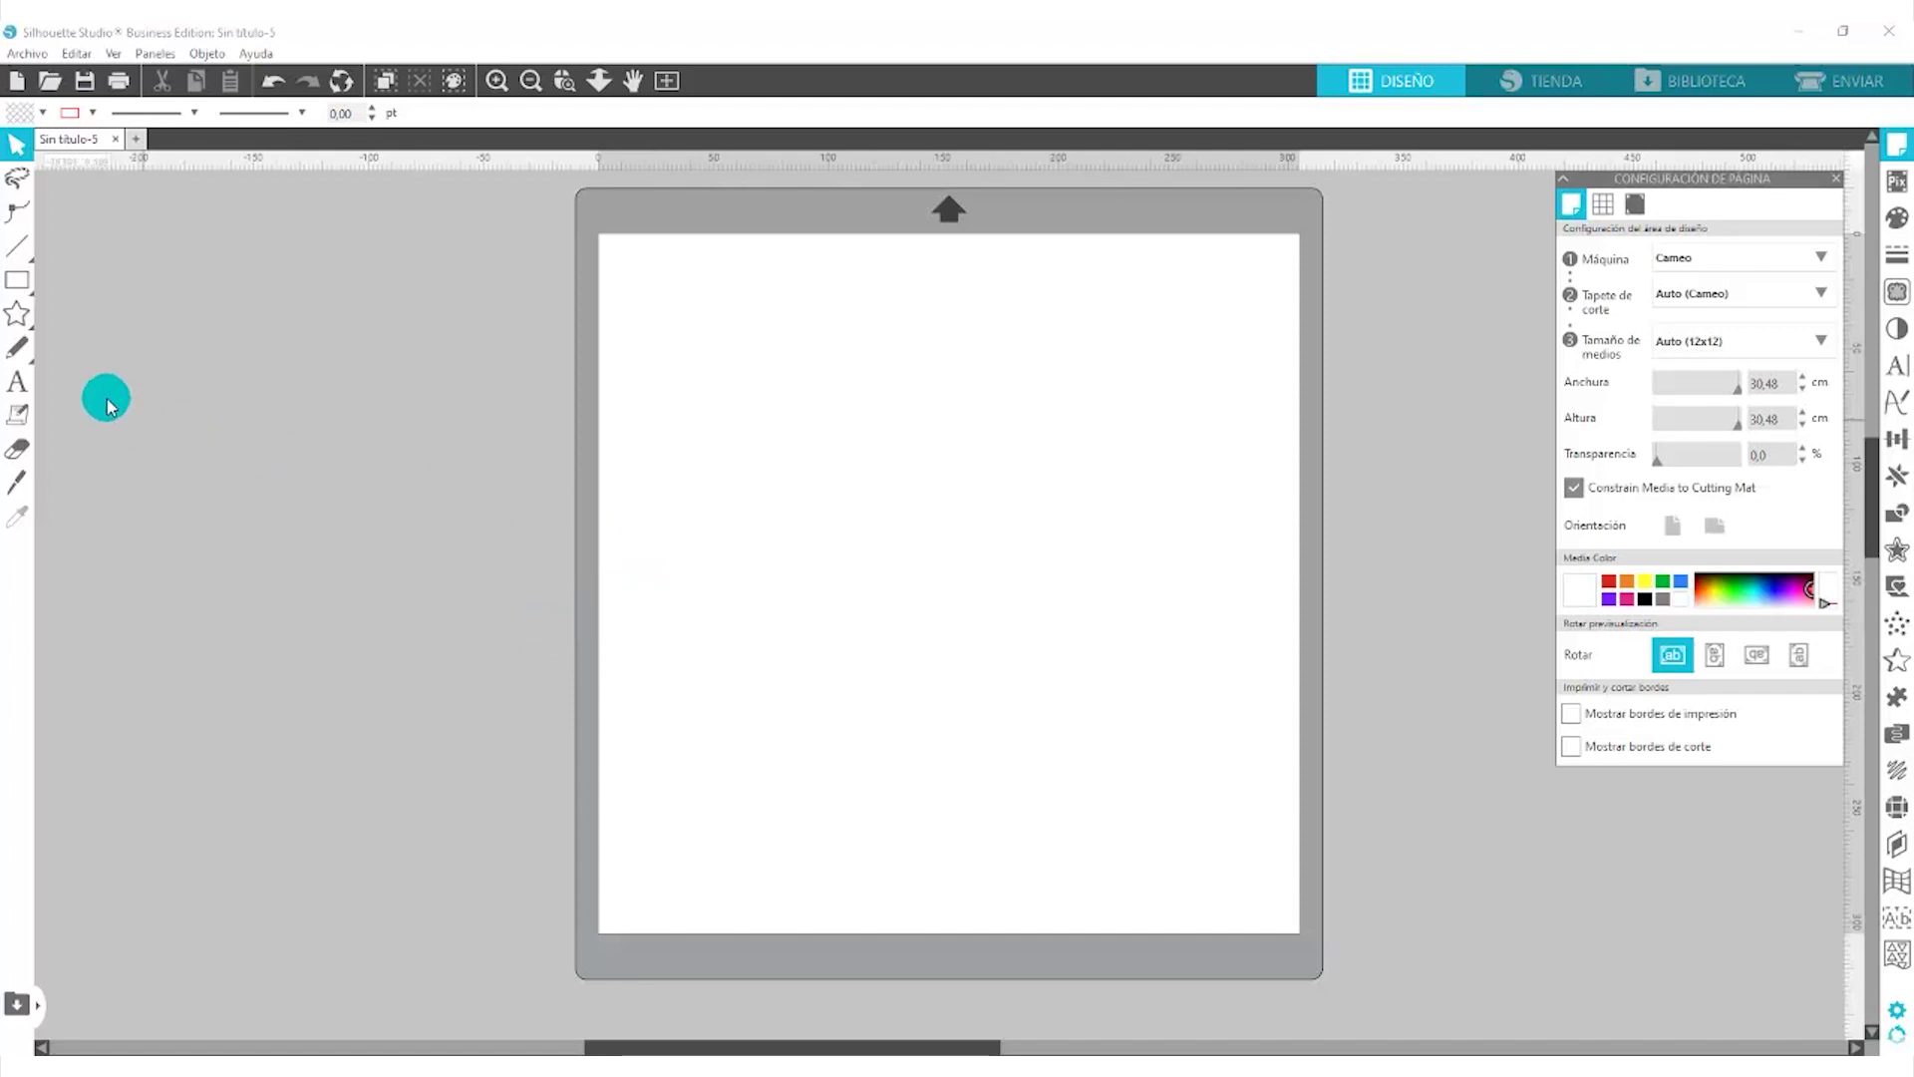
# - Add the text "Arial" in the upper part of the page and enlarge it to about 15.5 cm wide
pyautogui.click(17, 381)
pyautogui.click(695, 444)
pyautogui.click(699, 433)
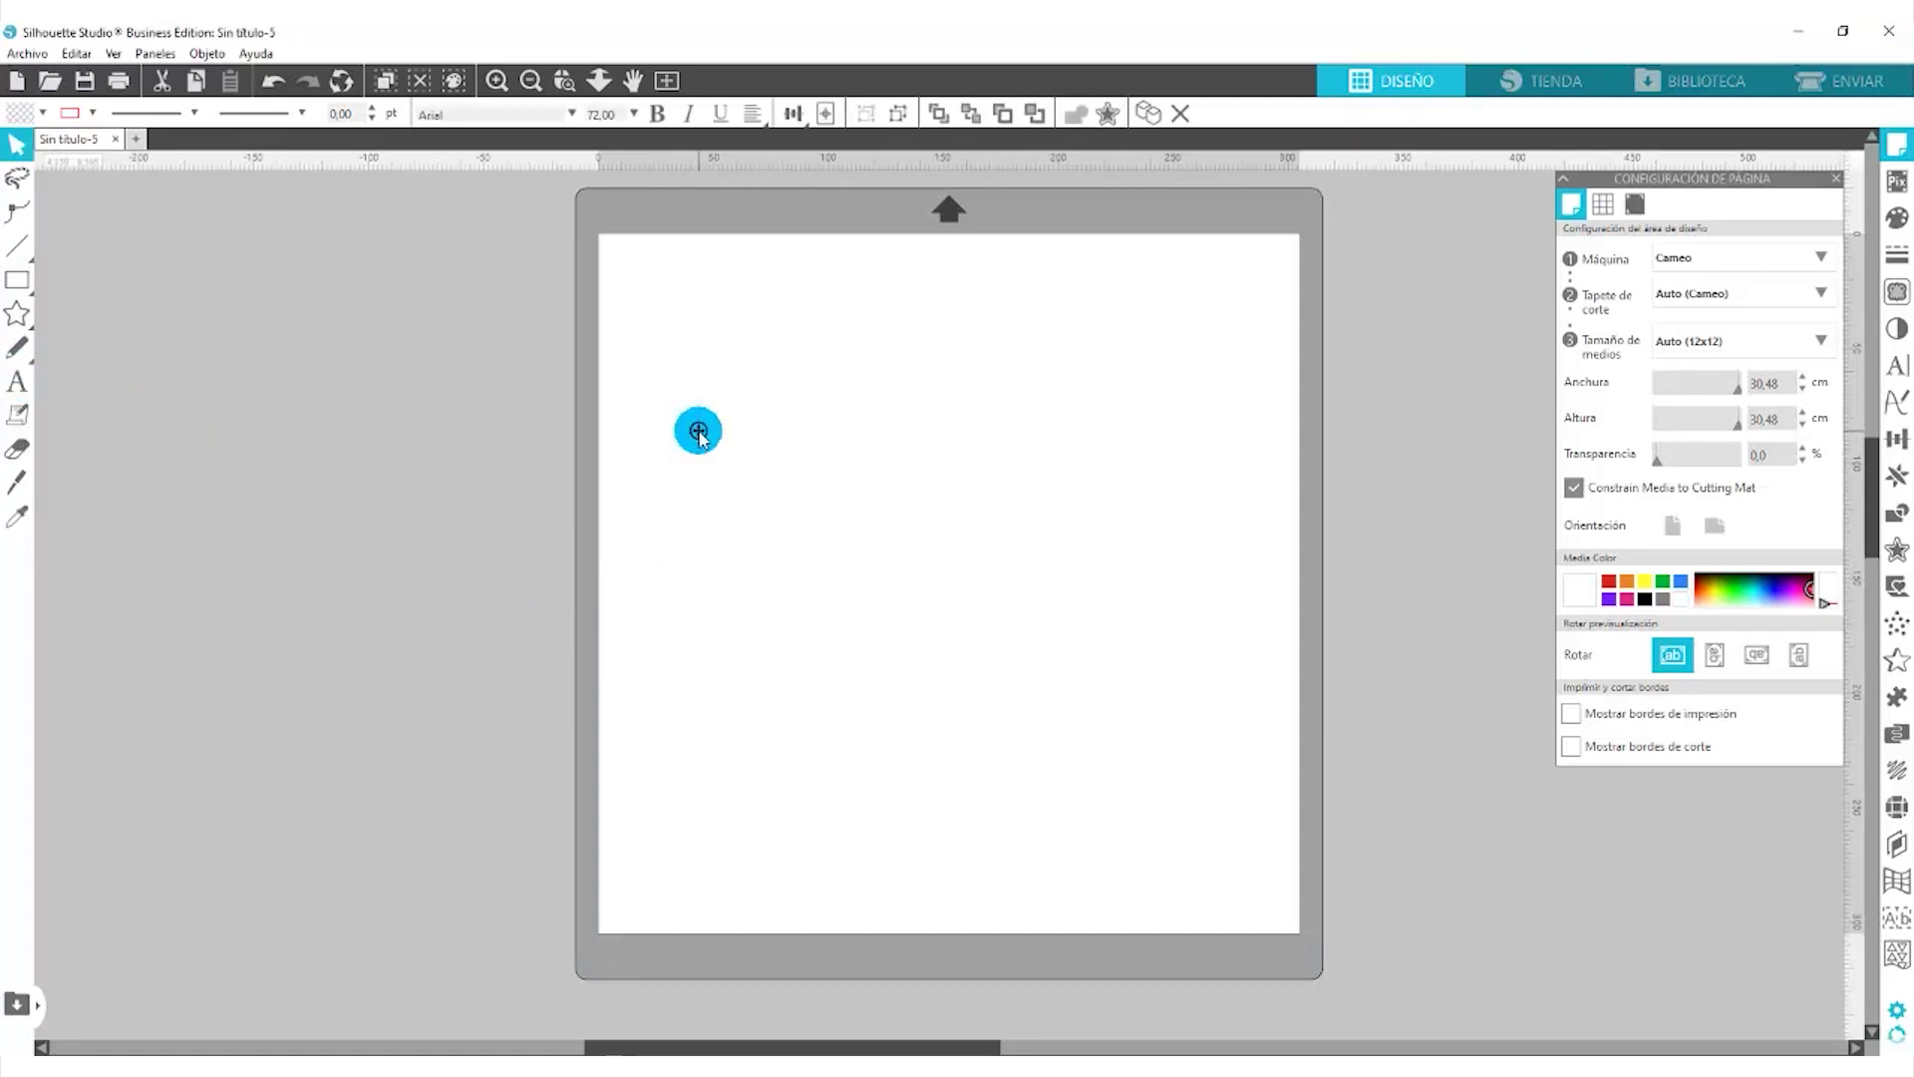
pyautogui.click(698, 431)
pyautogui.write('Arial')
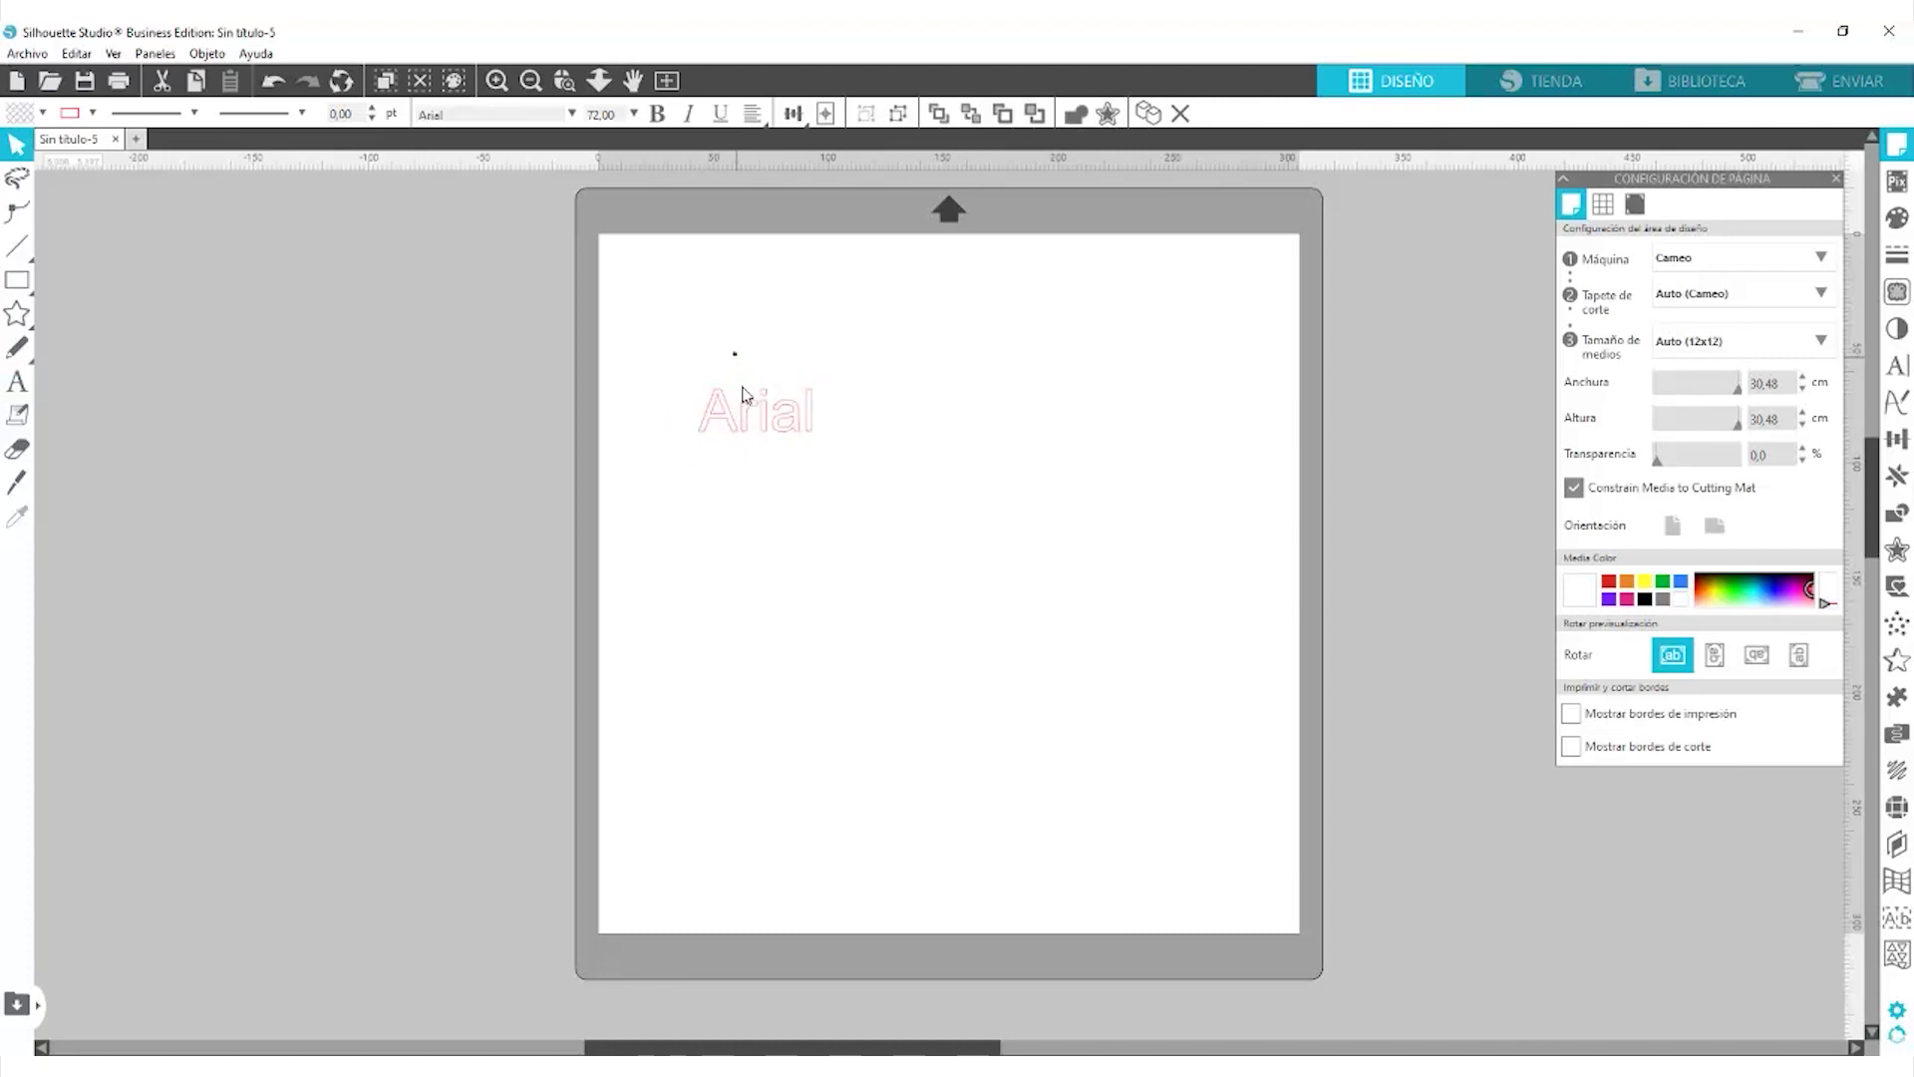
pyautogui.click(782, 440)
pyautogui.click(821, 450)
pyautogui.moveTo(820, 449); pyautogui.dragTo(1037, 619)
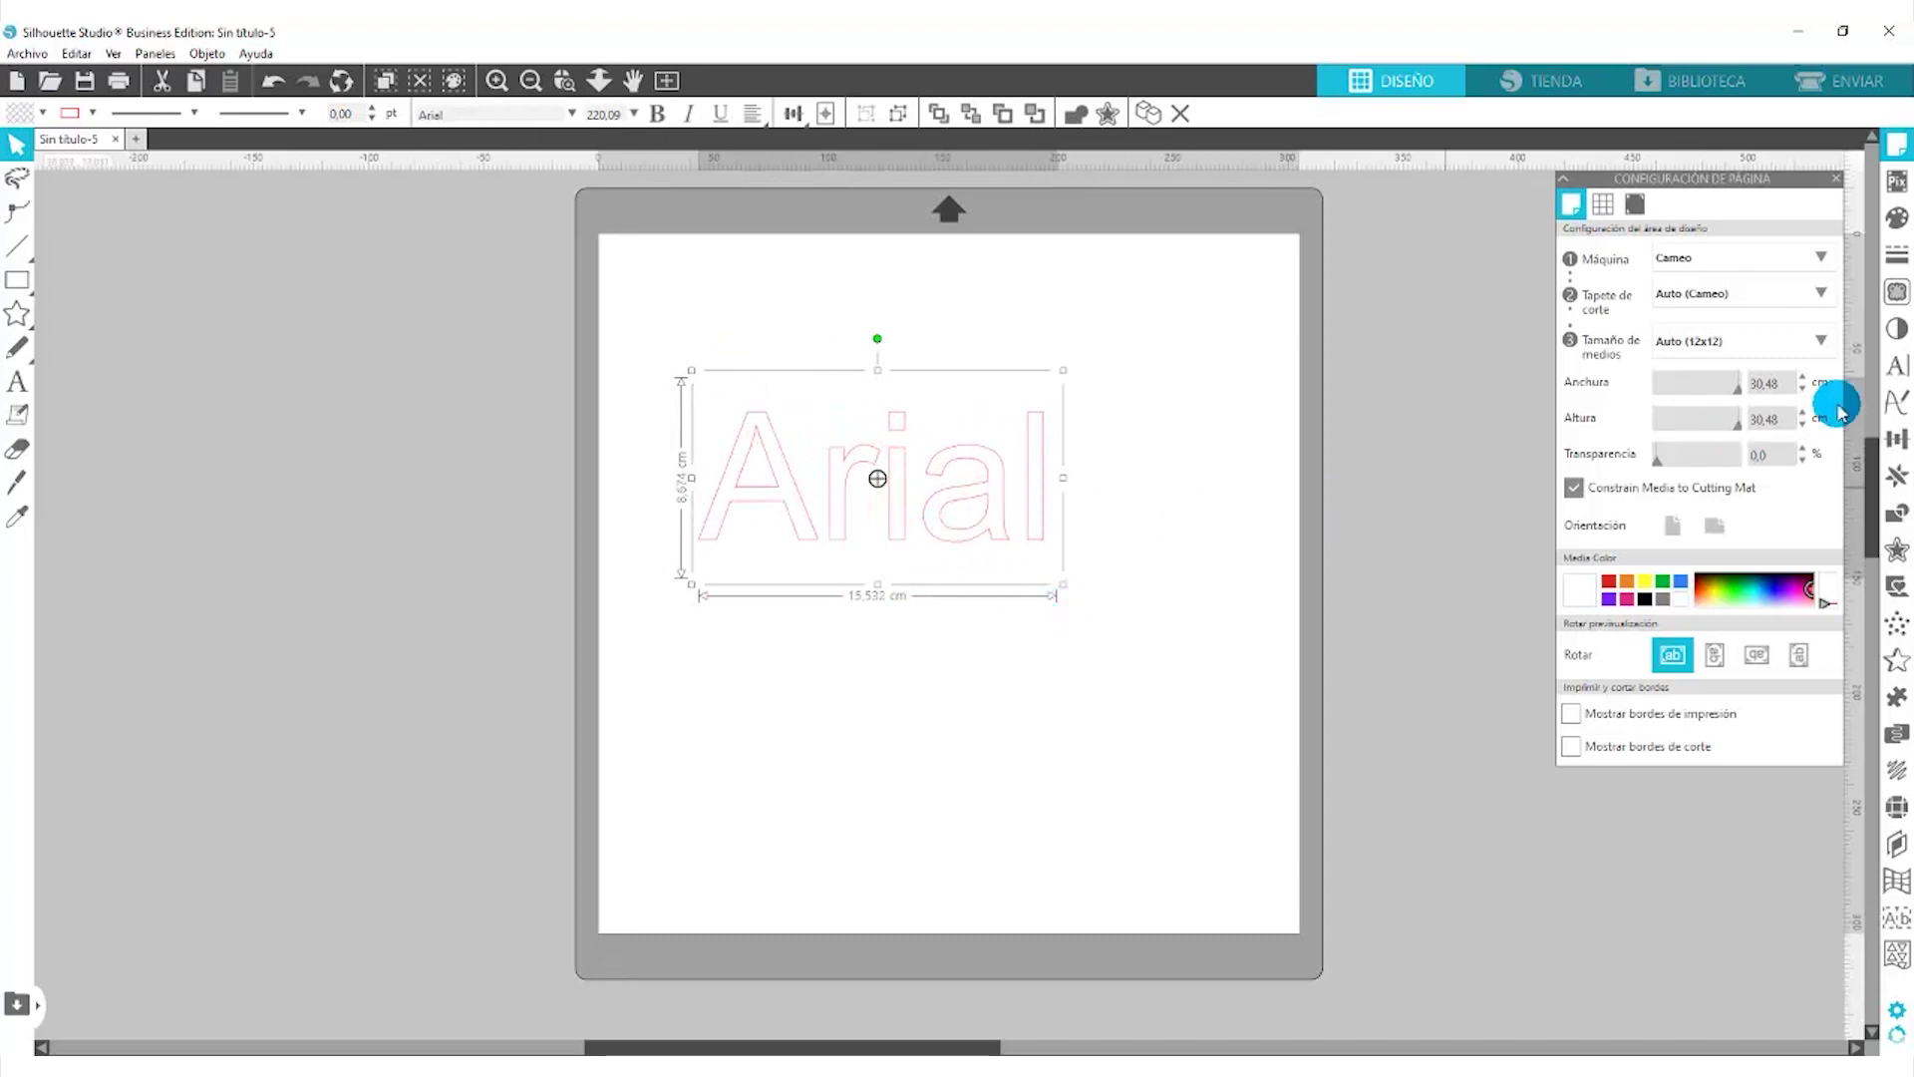
# - Try Bebas Neue on the "Arial" text, then change it to the script font listed below Buttercup-Sample
pyautogui.click(1897, 371)
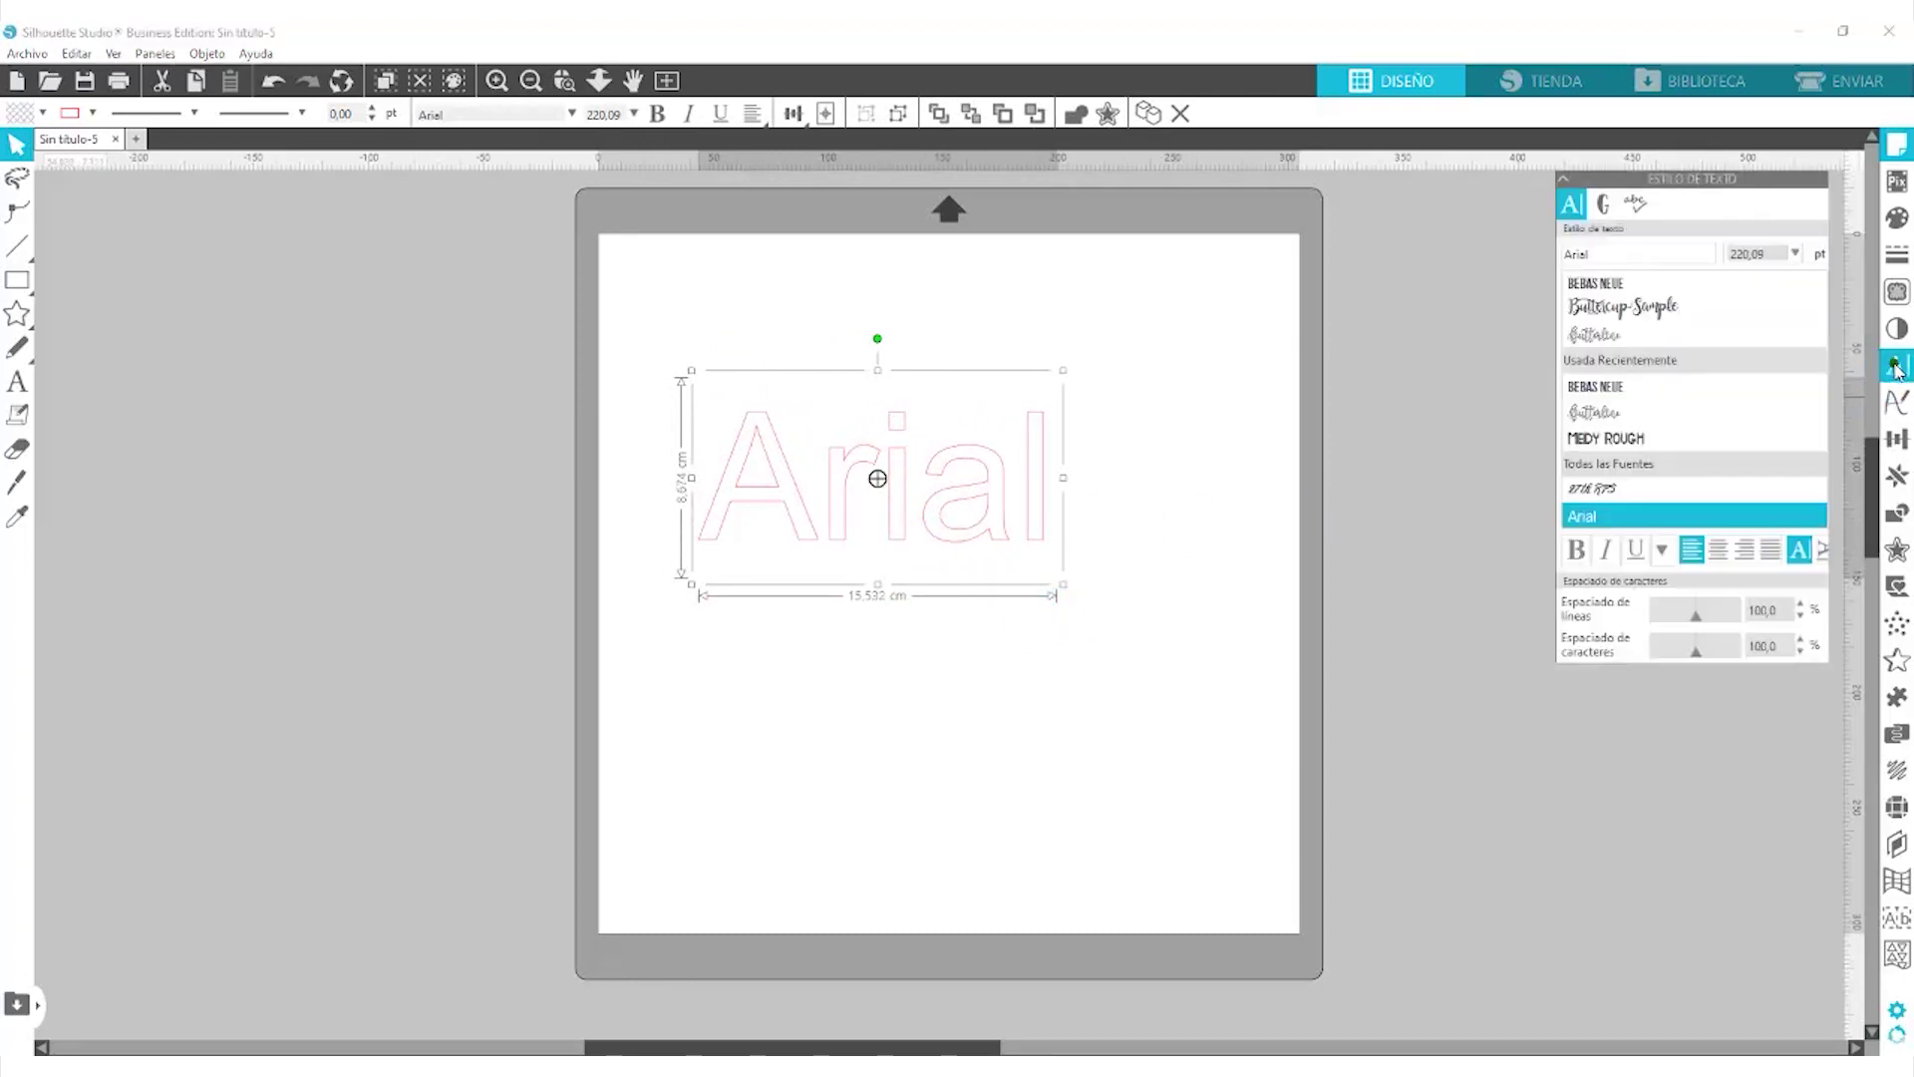
pyautogui.click(1607, 284)
pyautogui.click(1593, 337)
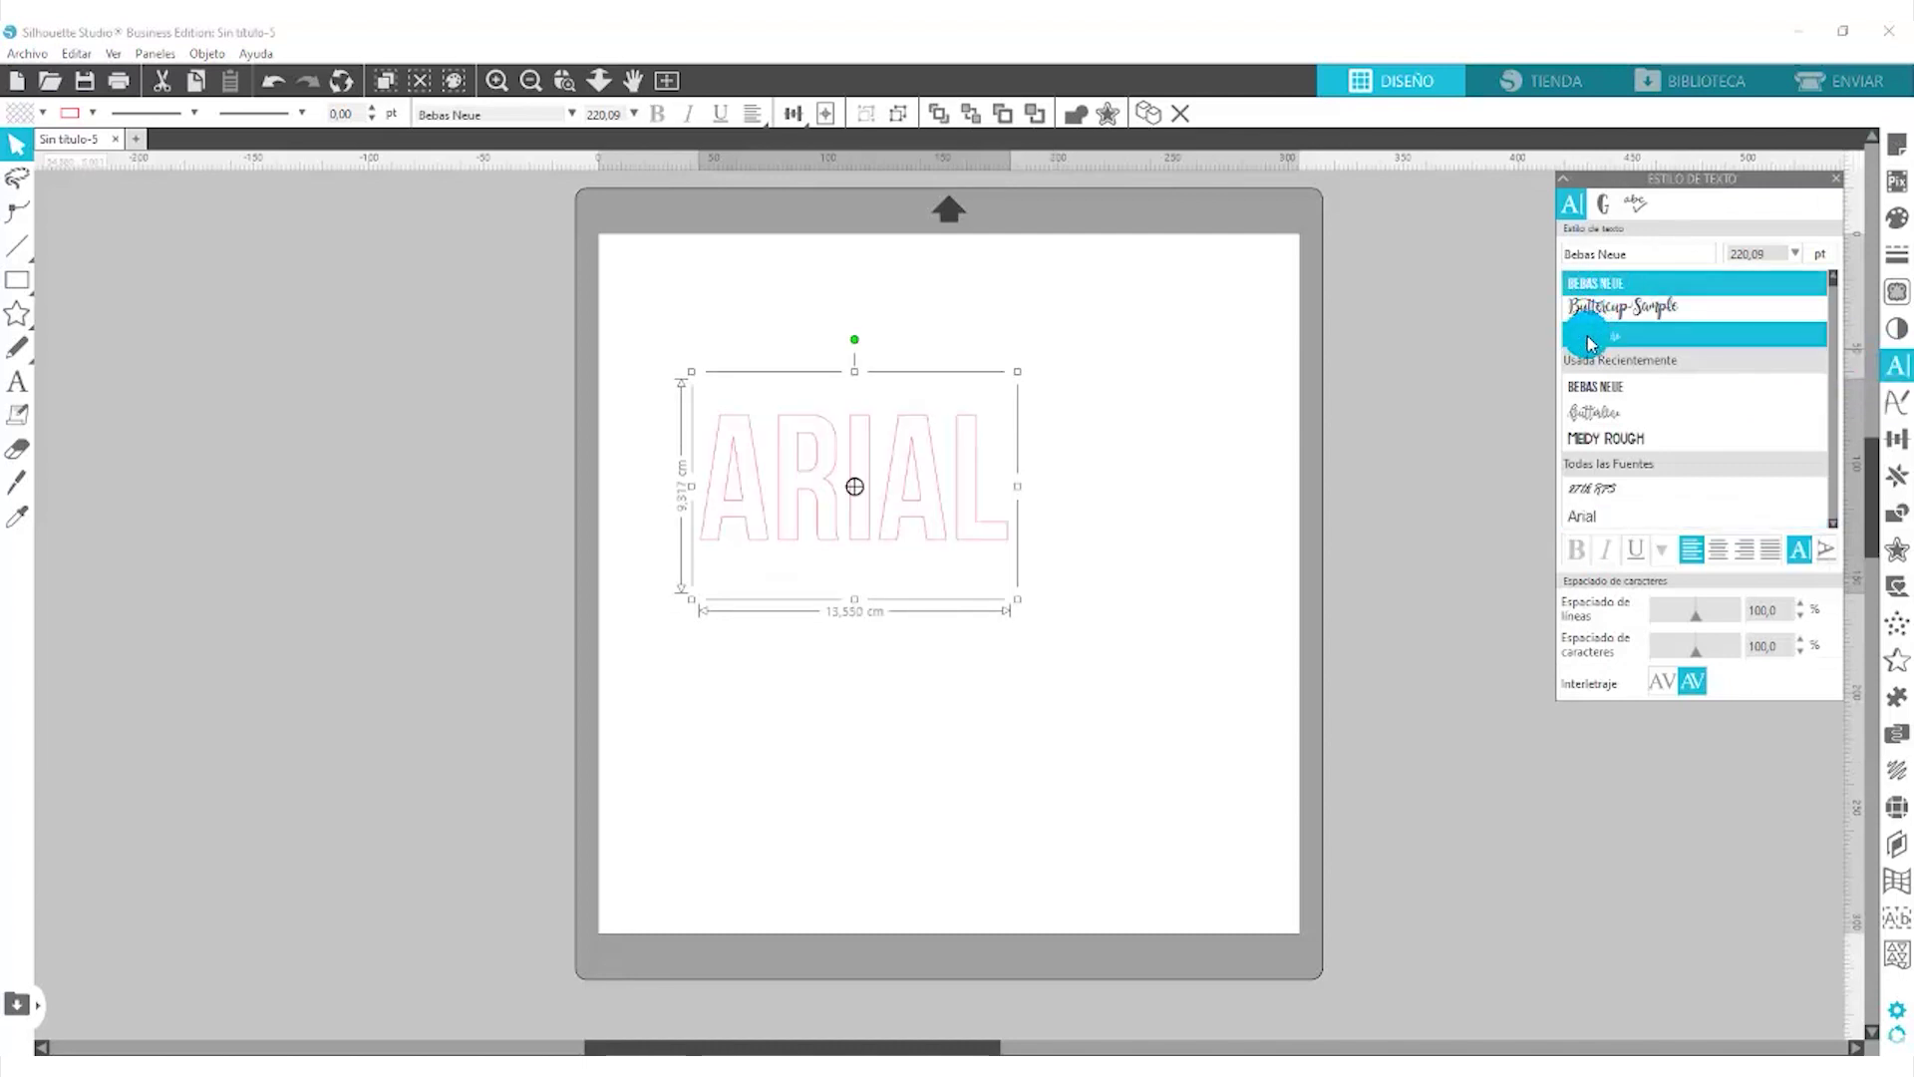
pyautogui.click(1145, 458)
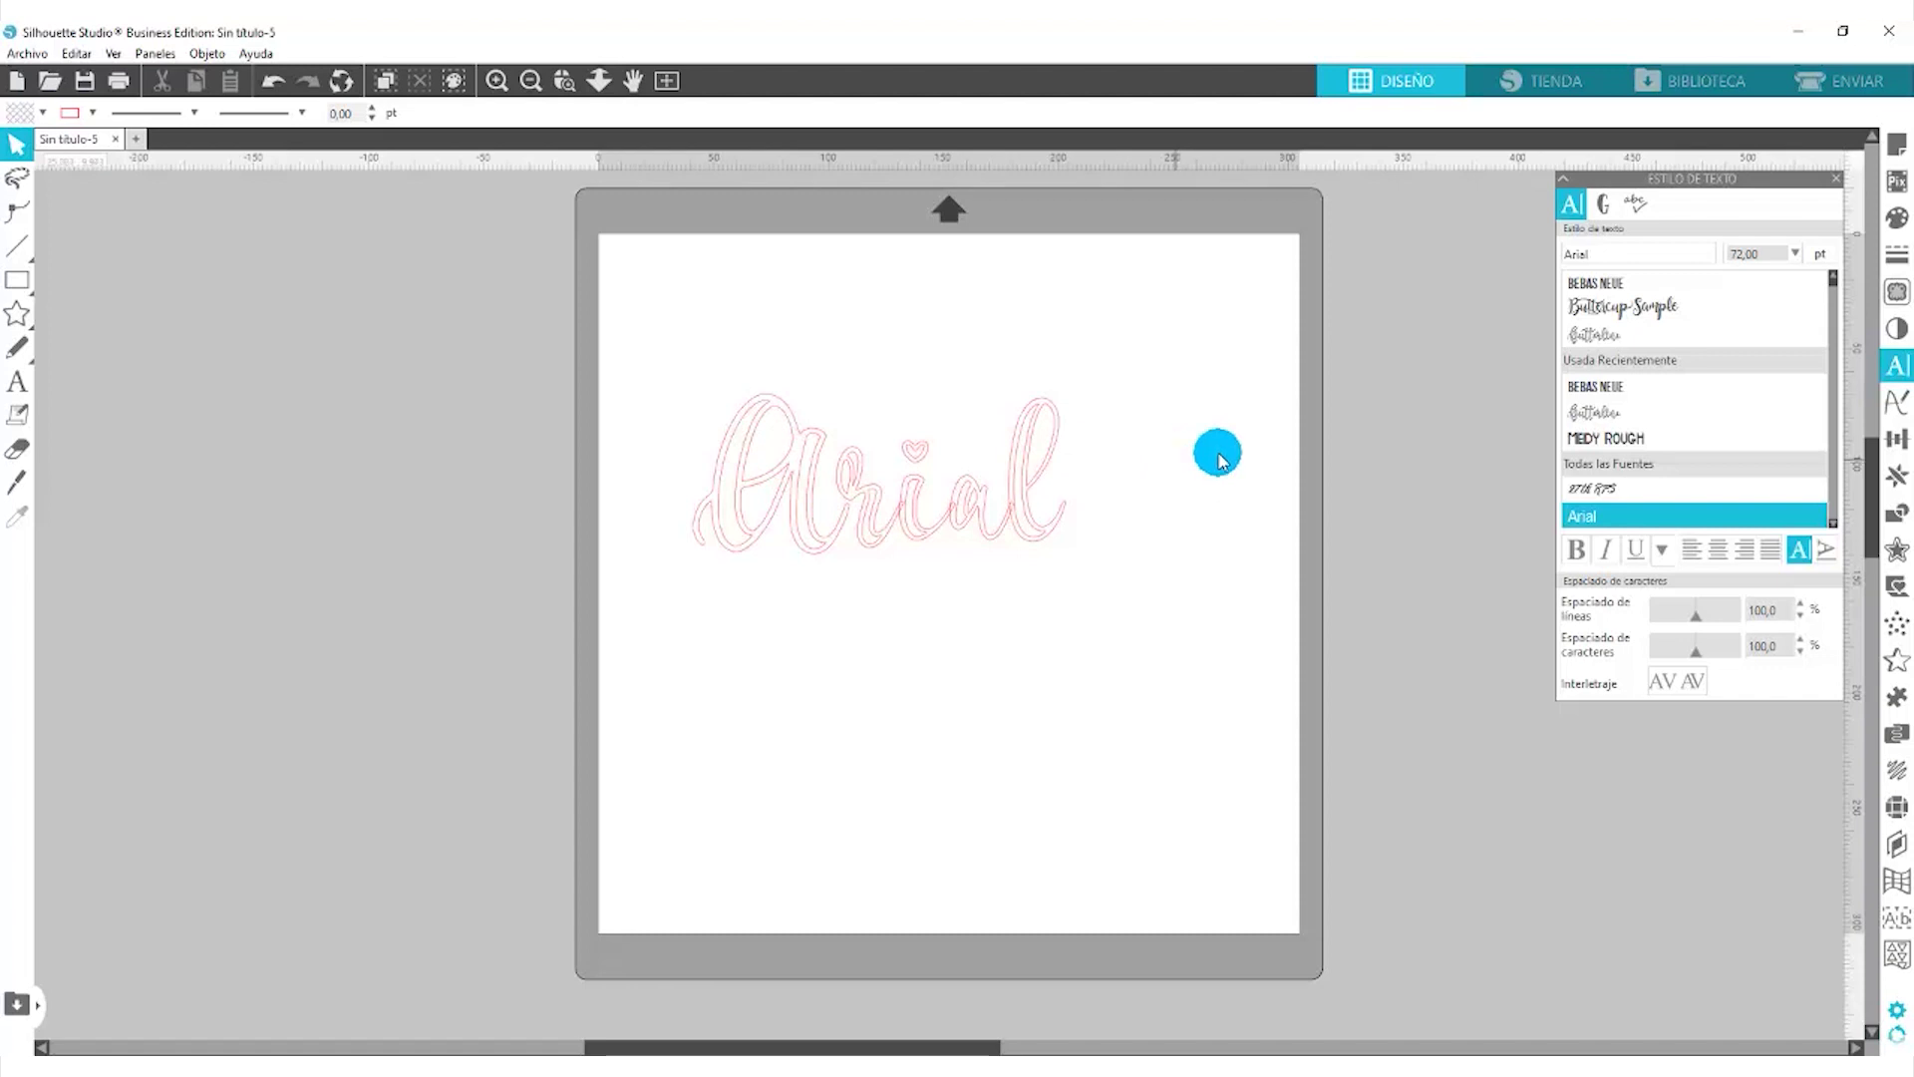
pyautogui.click(1655, 335)
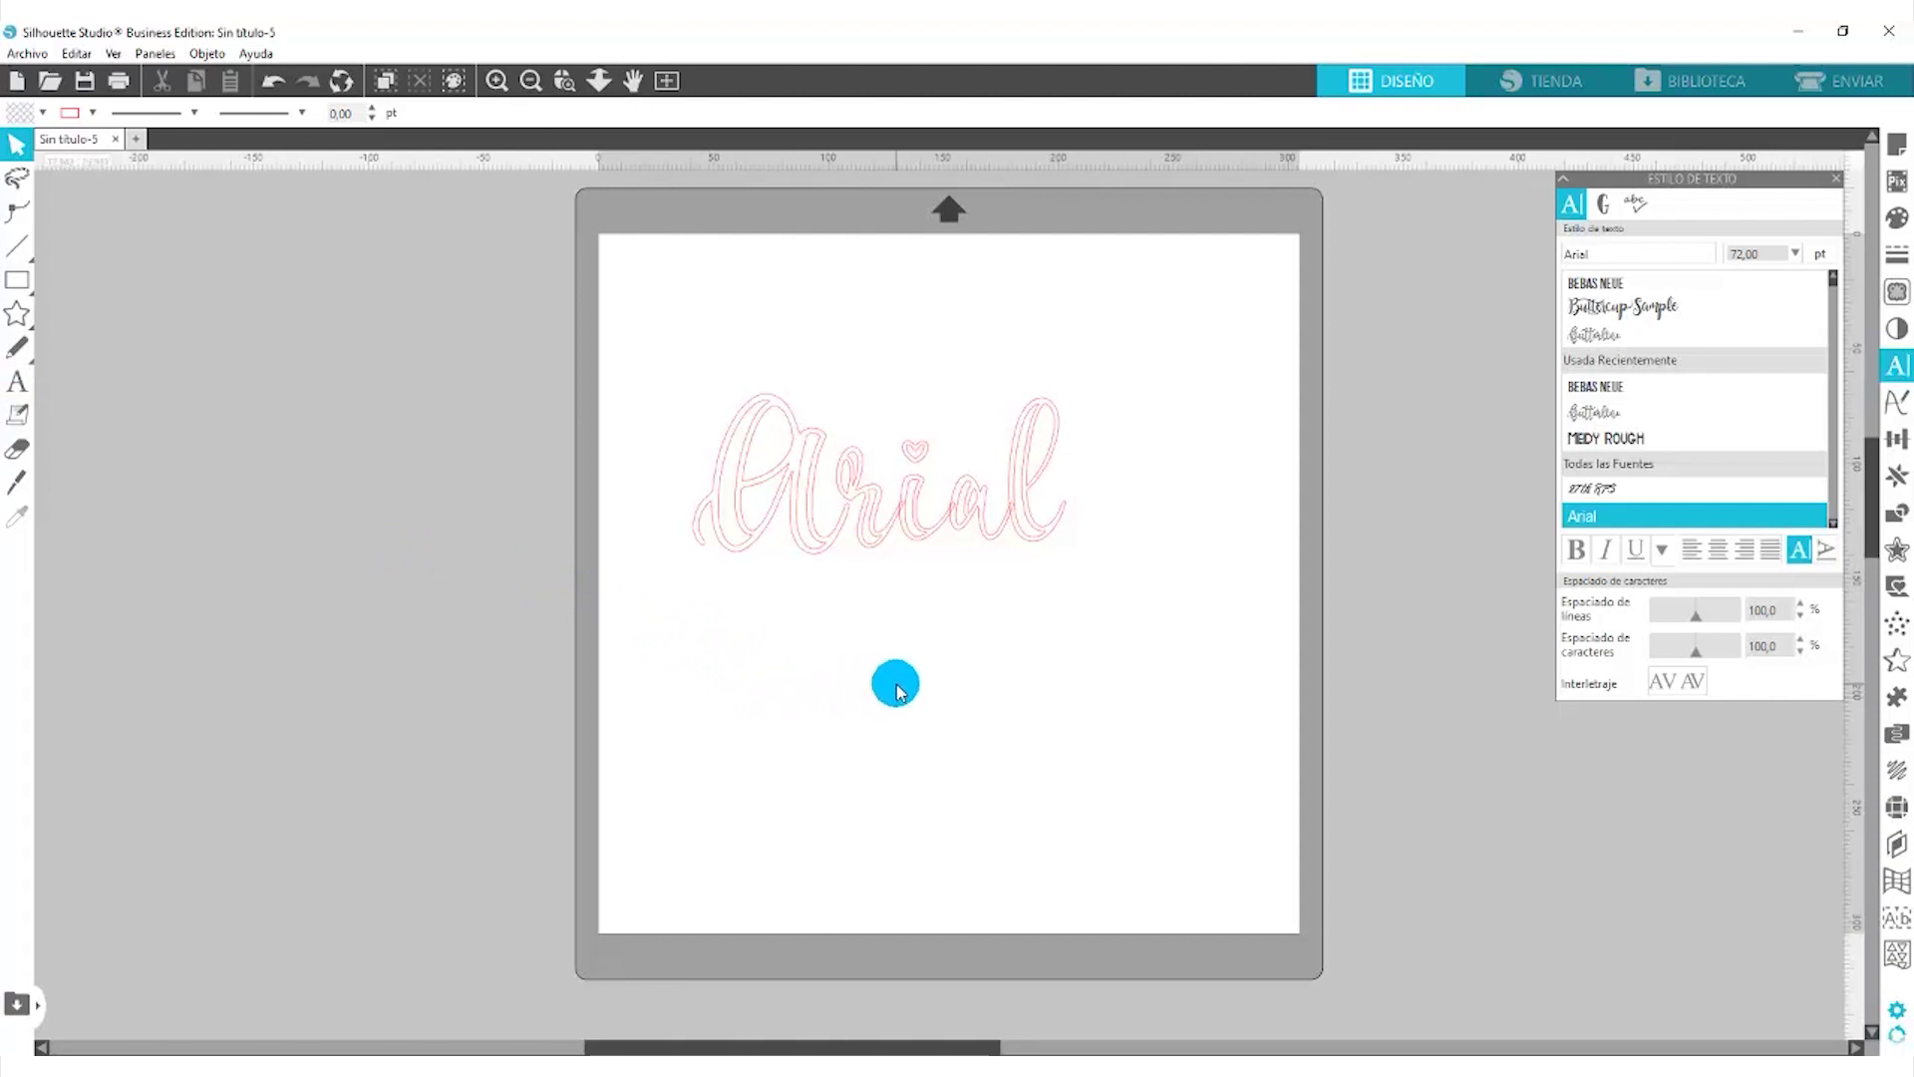
# - Set the default text style font to Melukis Senja in the preferences and save the change
pyautogui.click(1899, 1015)
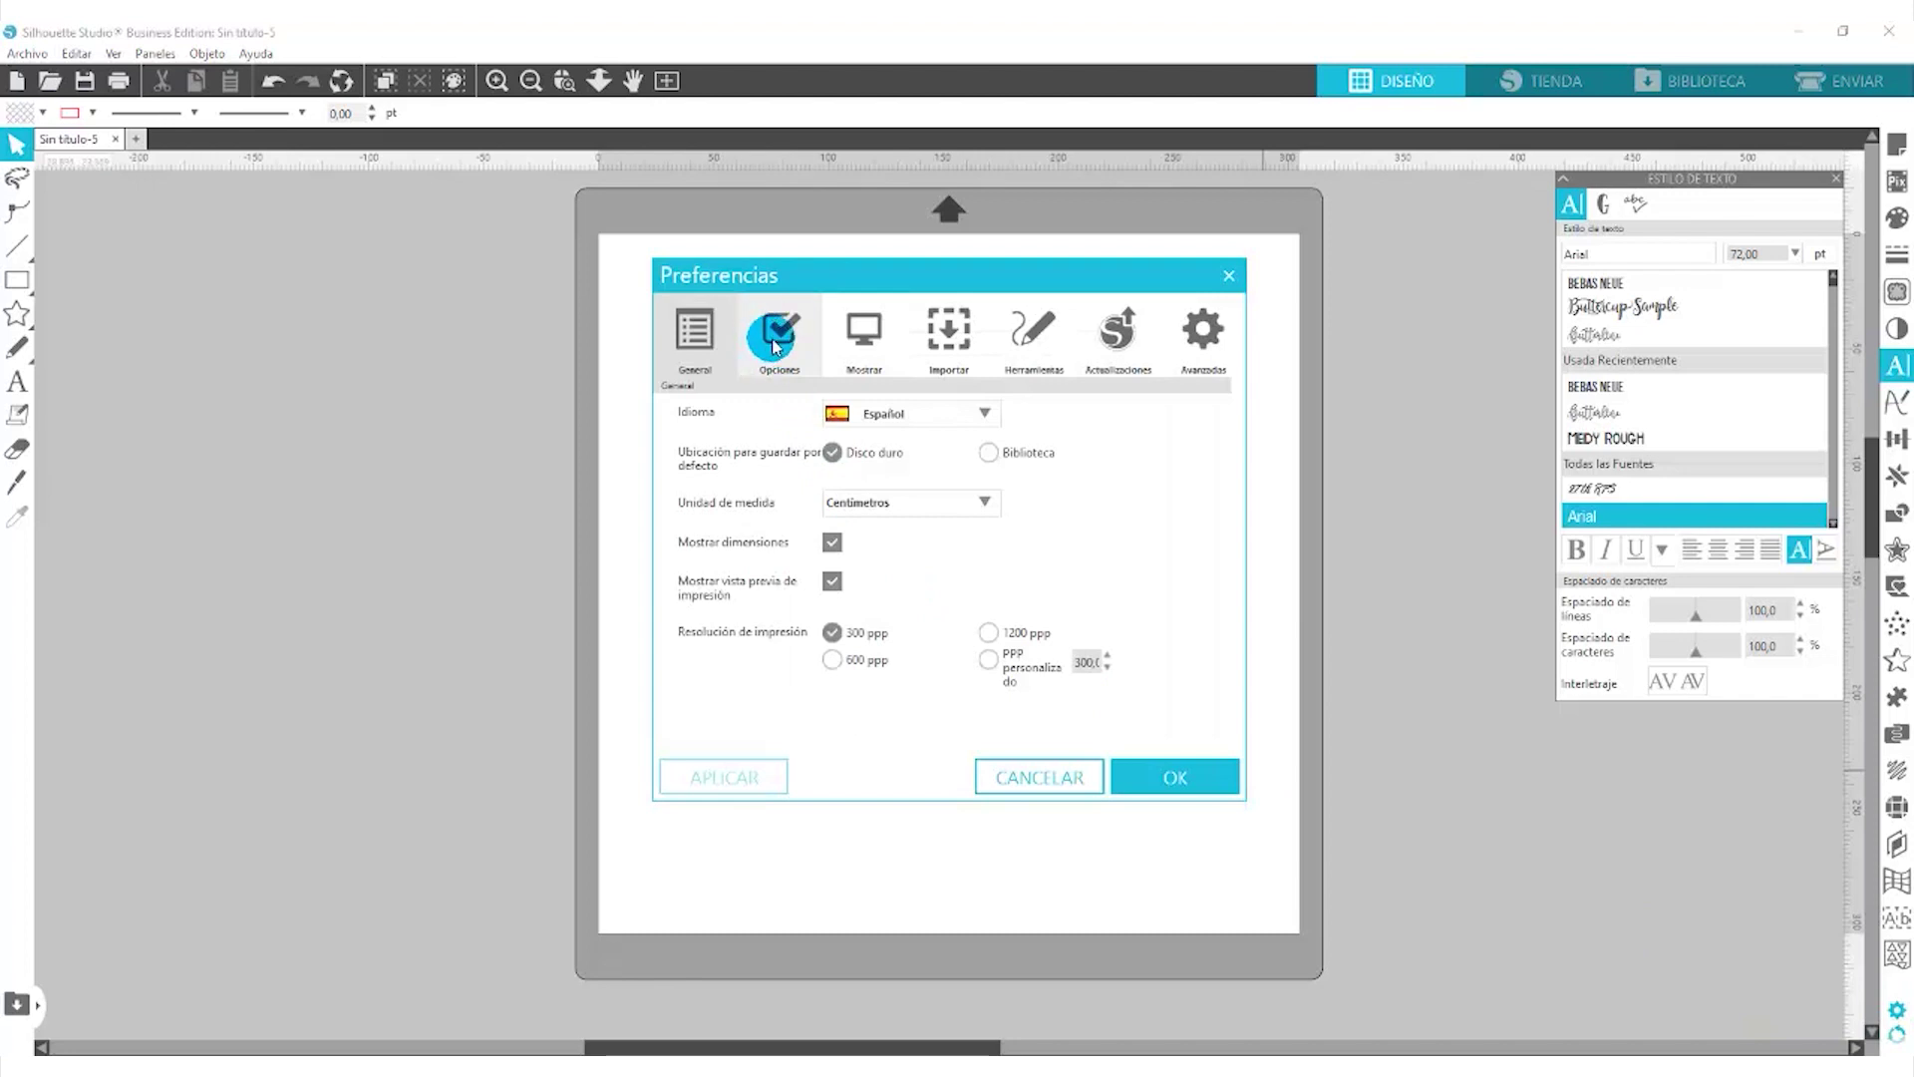
pyautogui.click(777, 344)
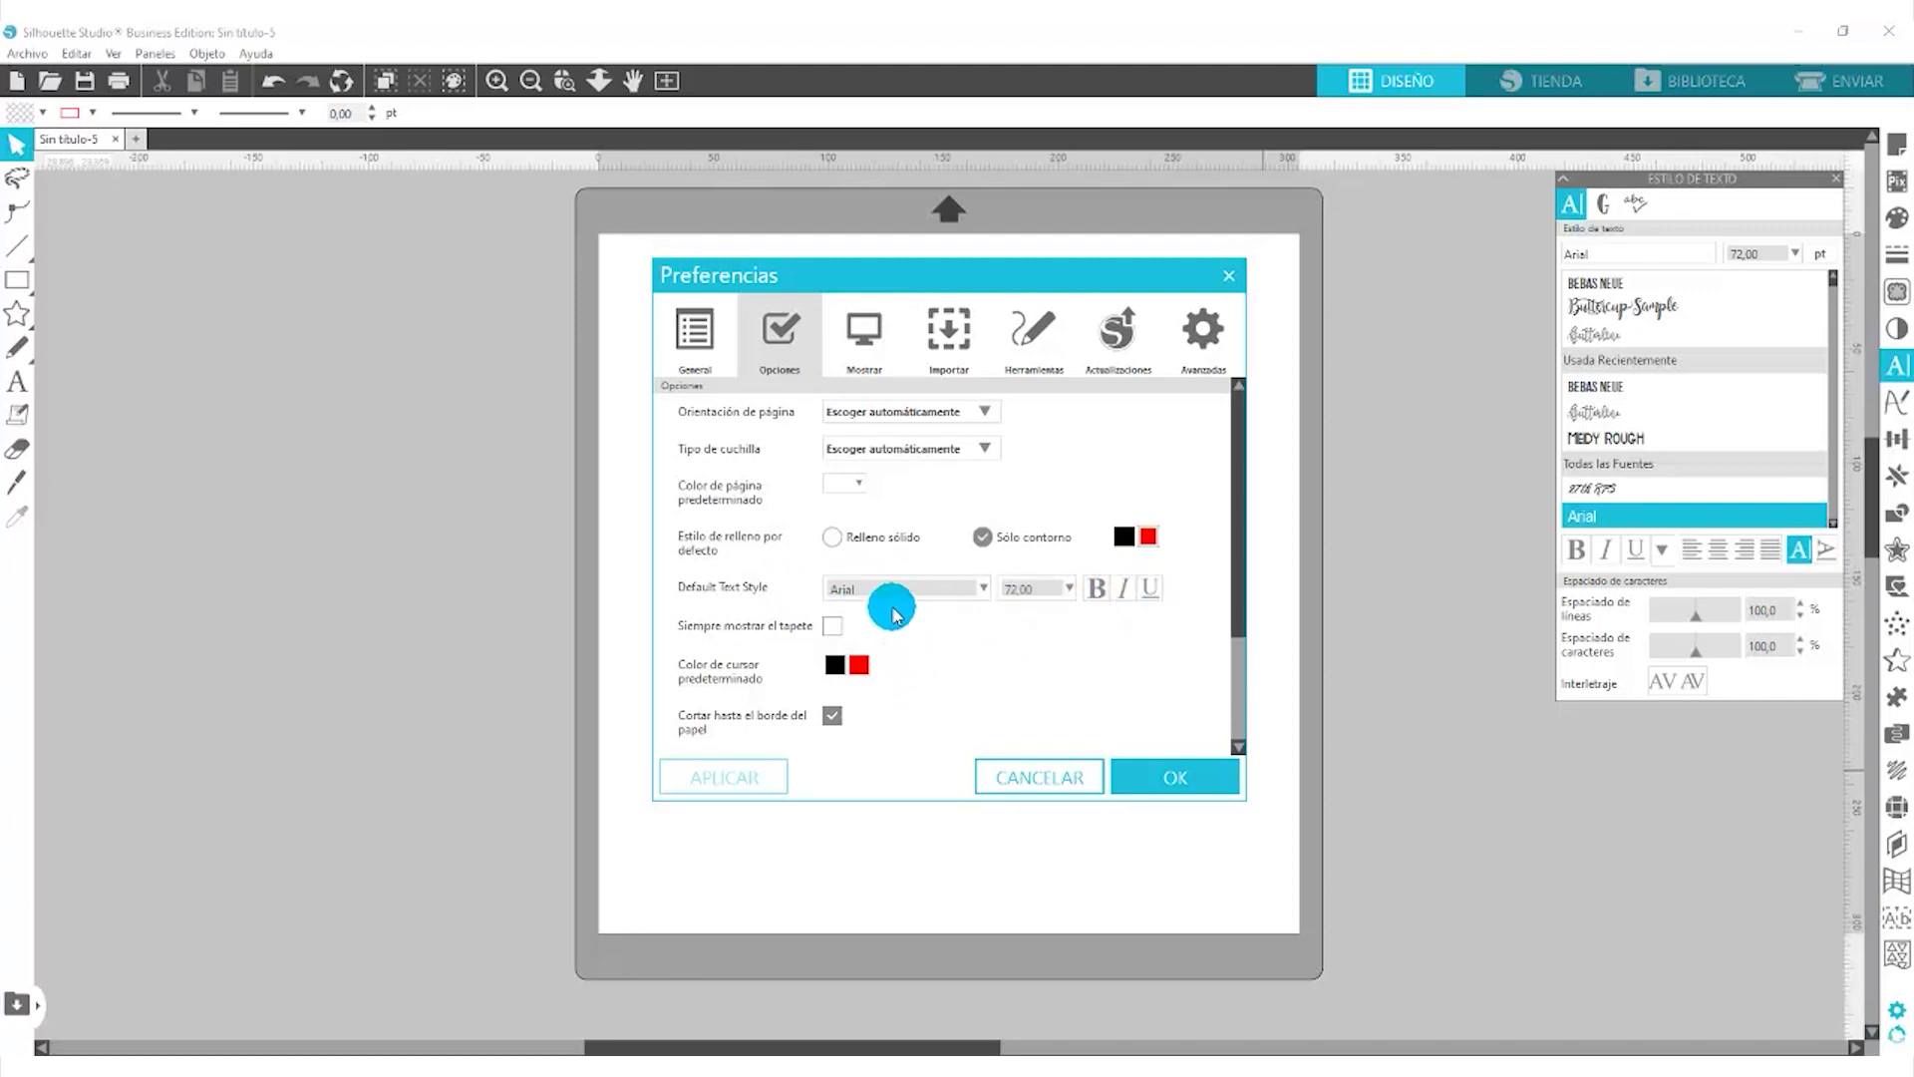
pyautogui.doubleClick(855, 589)
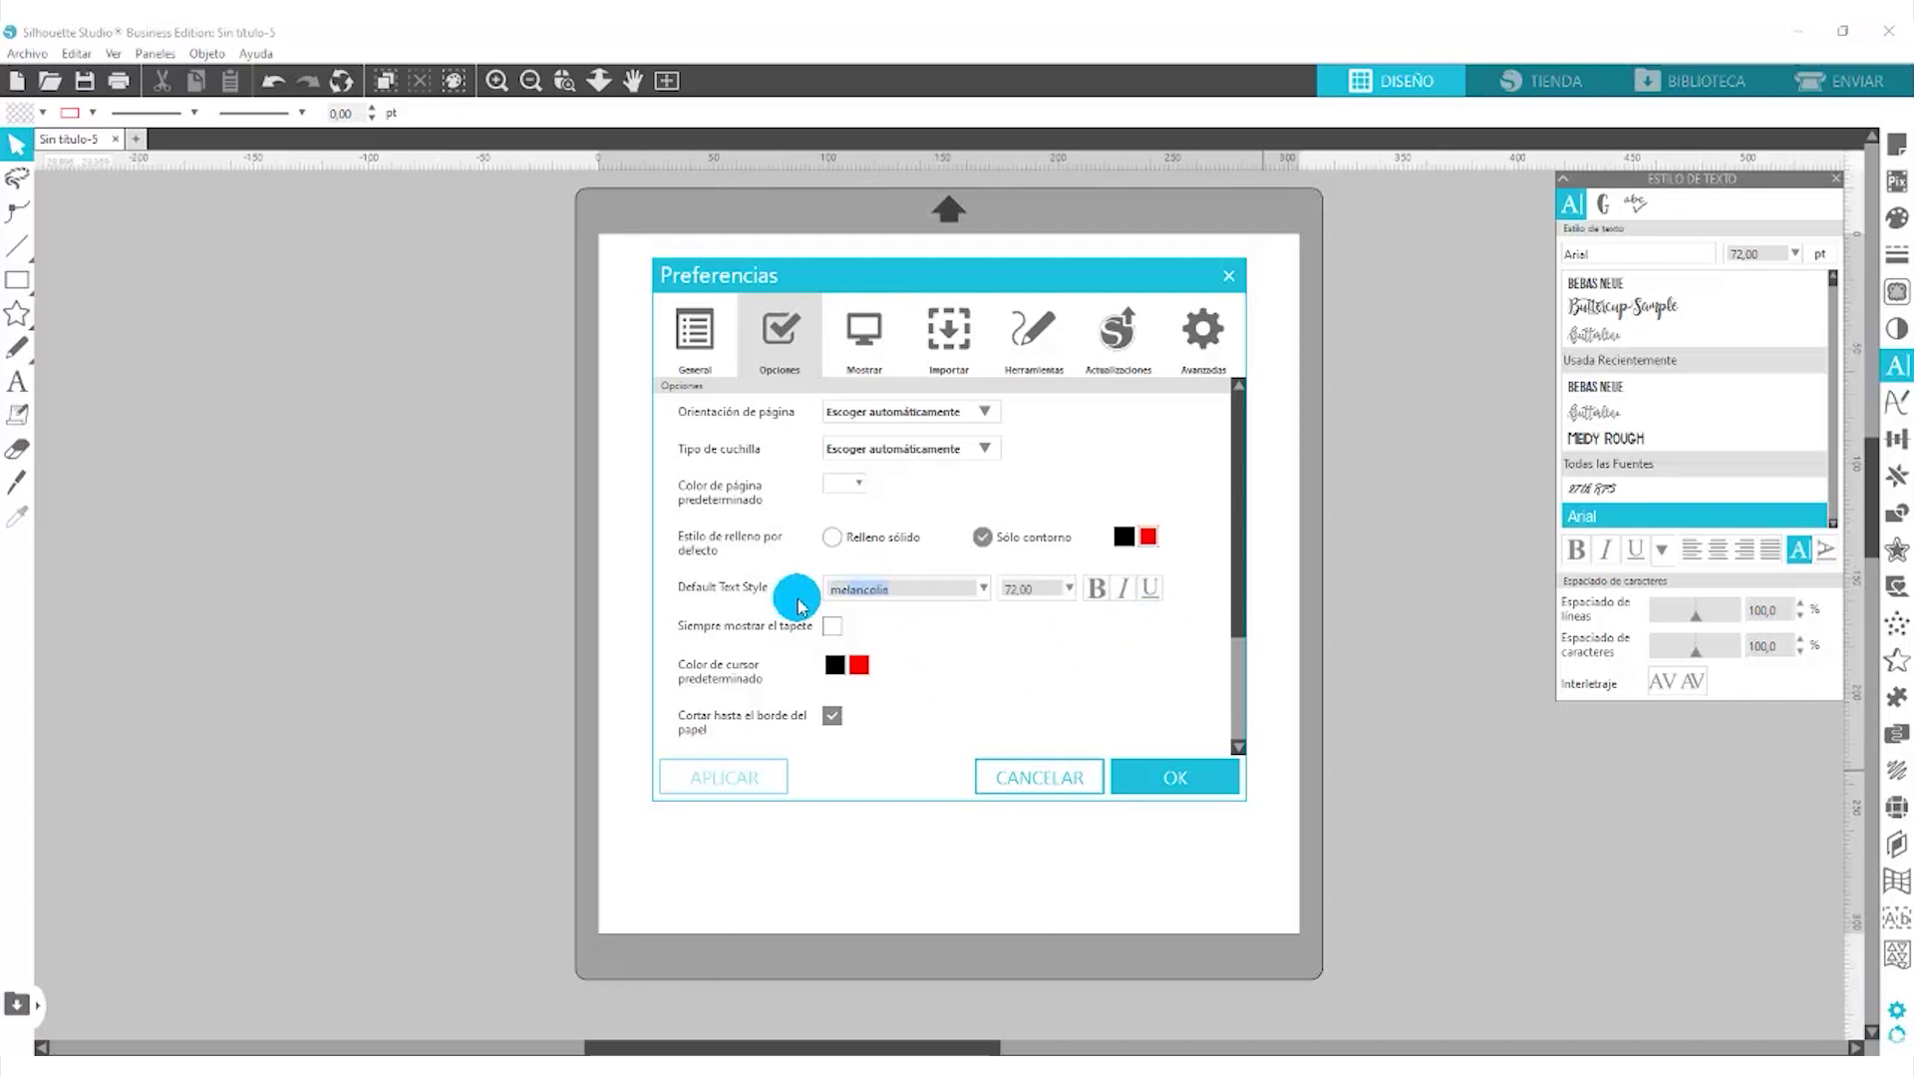
pyautogui.click(912, 588)
pyautogui.press('Return')
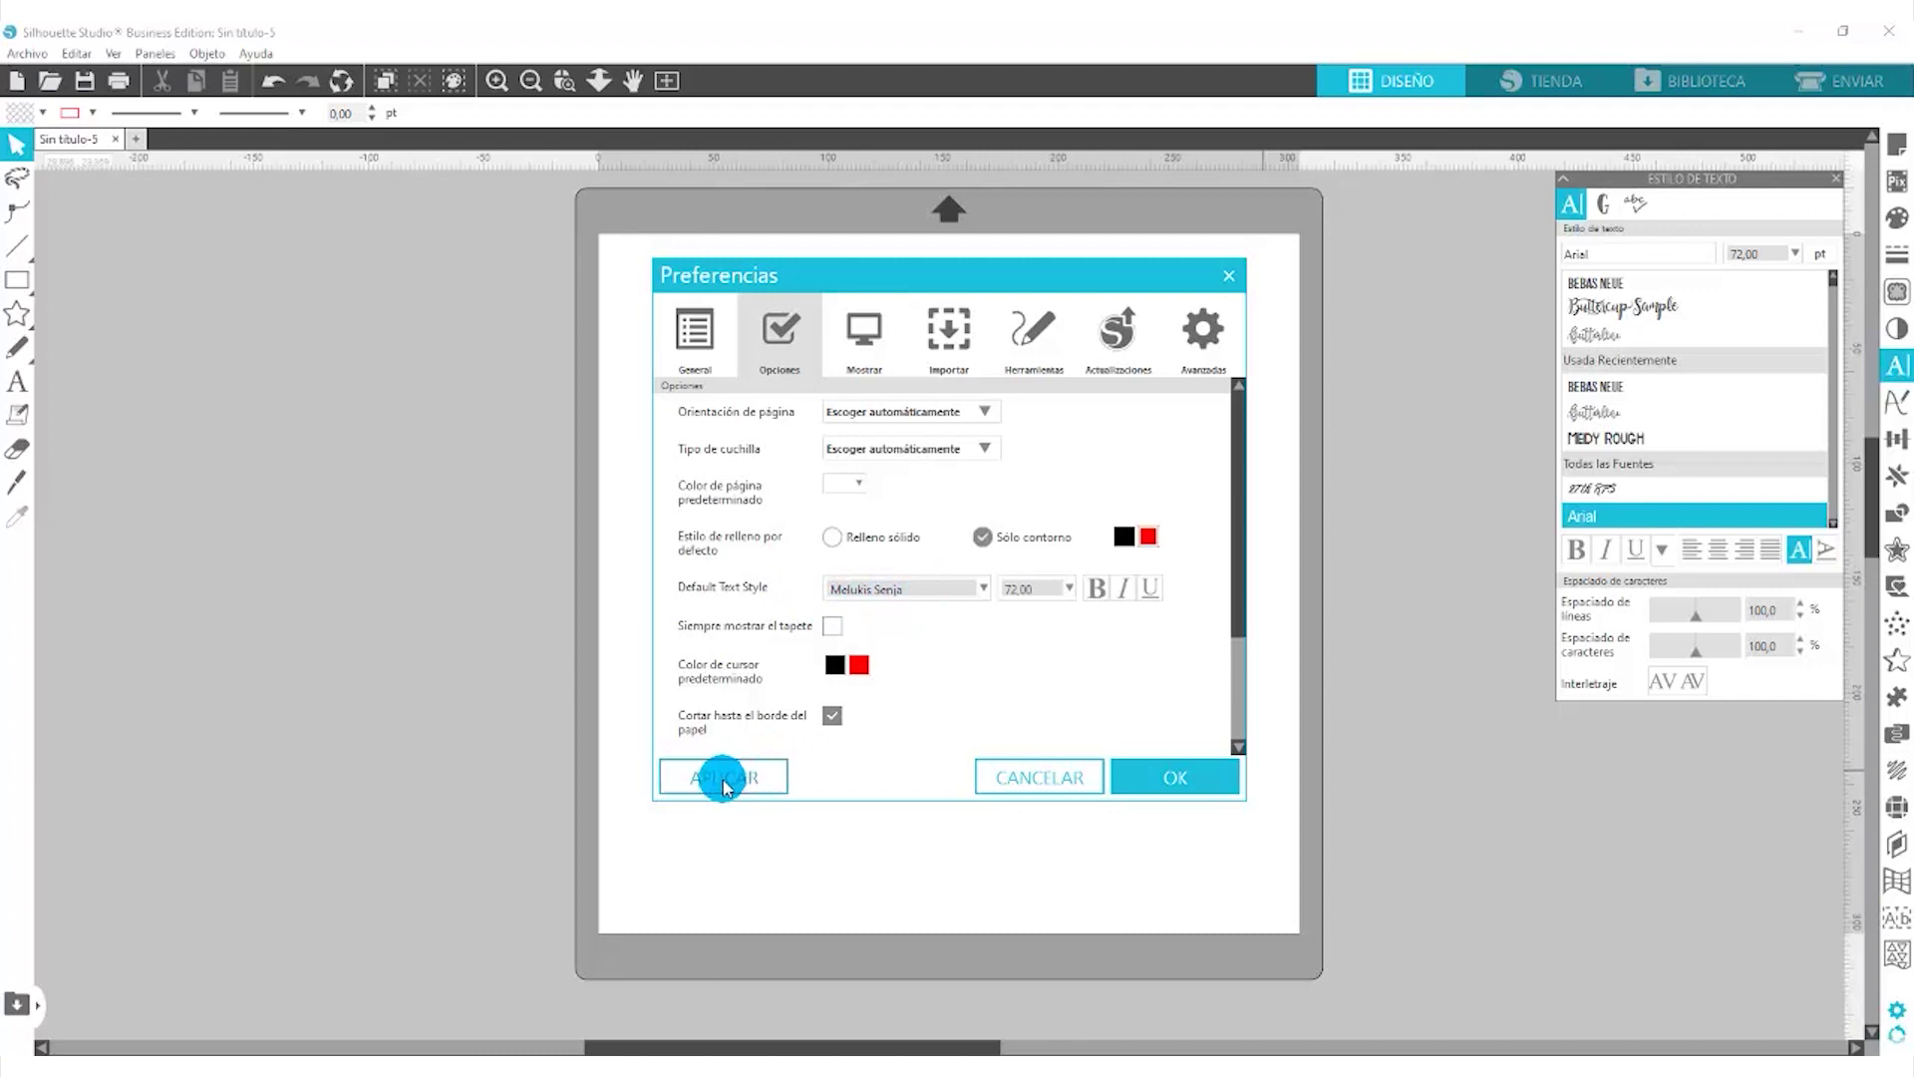
pyautogui.click(1142, 794)
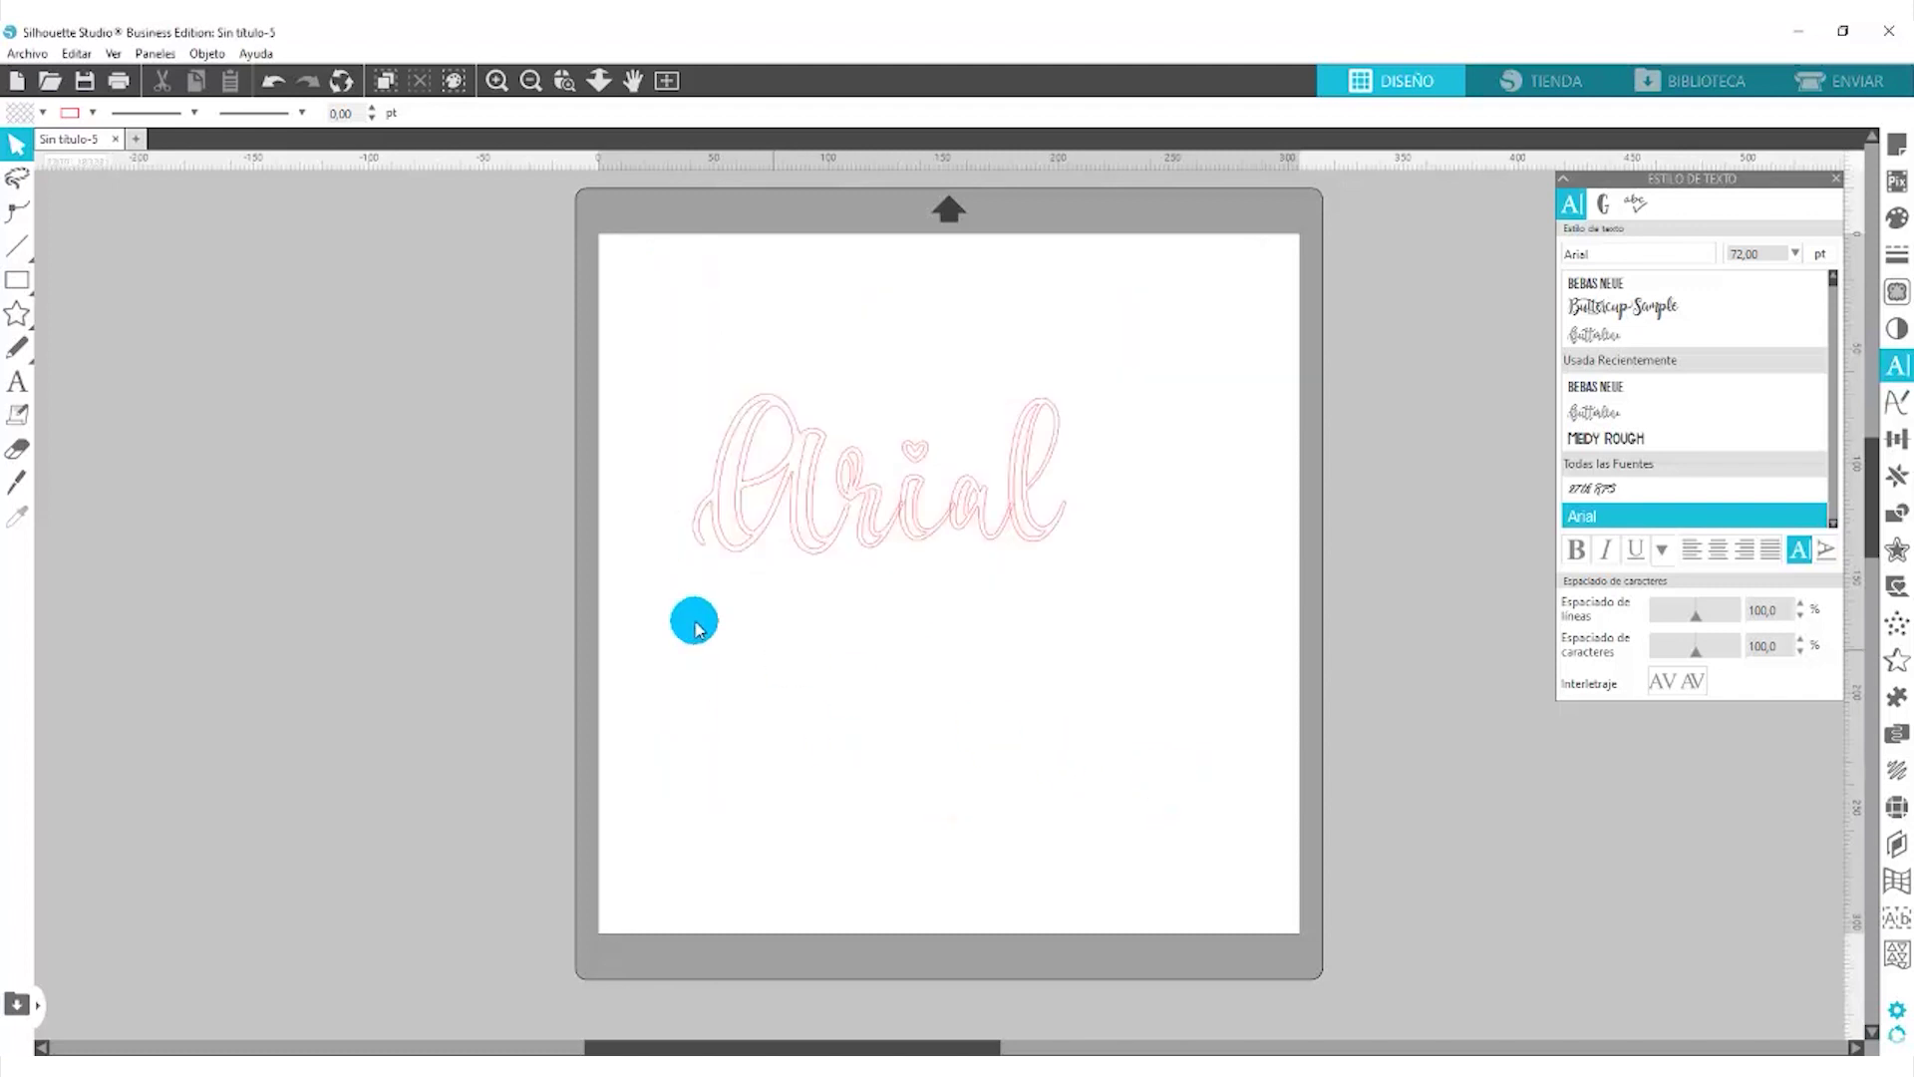
# - Add a second "Arial" text below the script one and enlarge it to about 9.2 cm wide
pyautogui.click(17, 381)
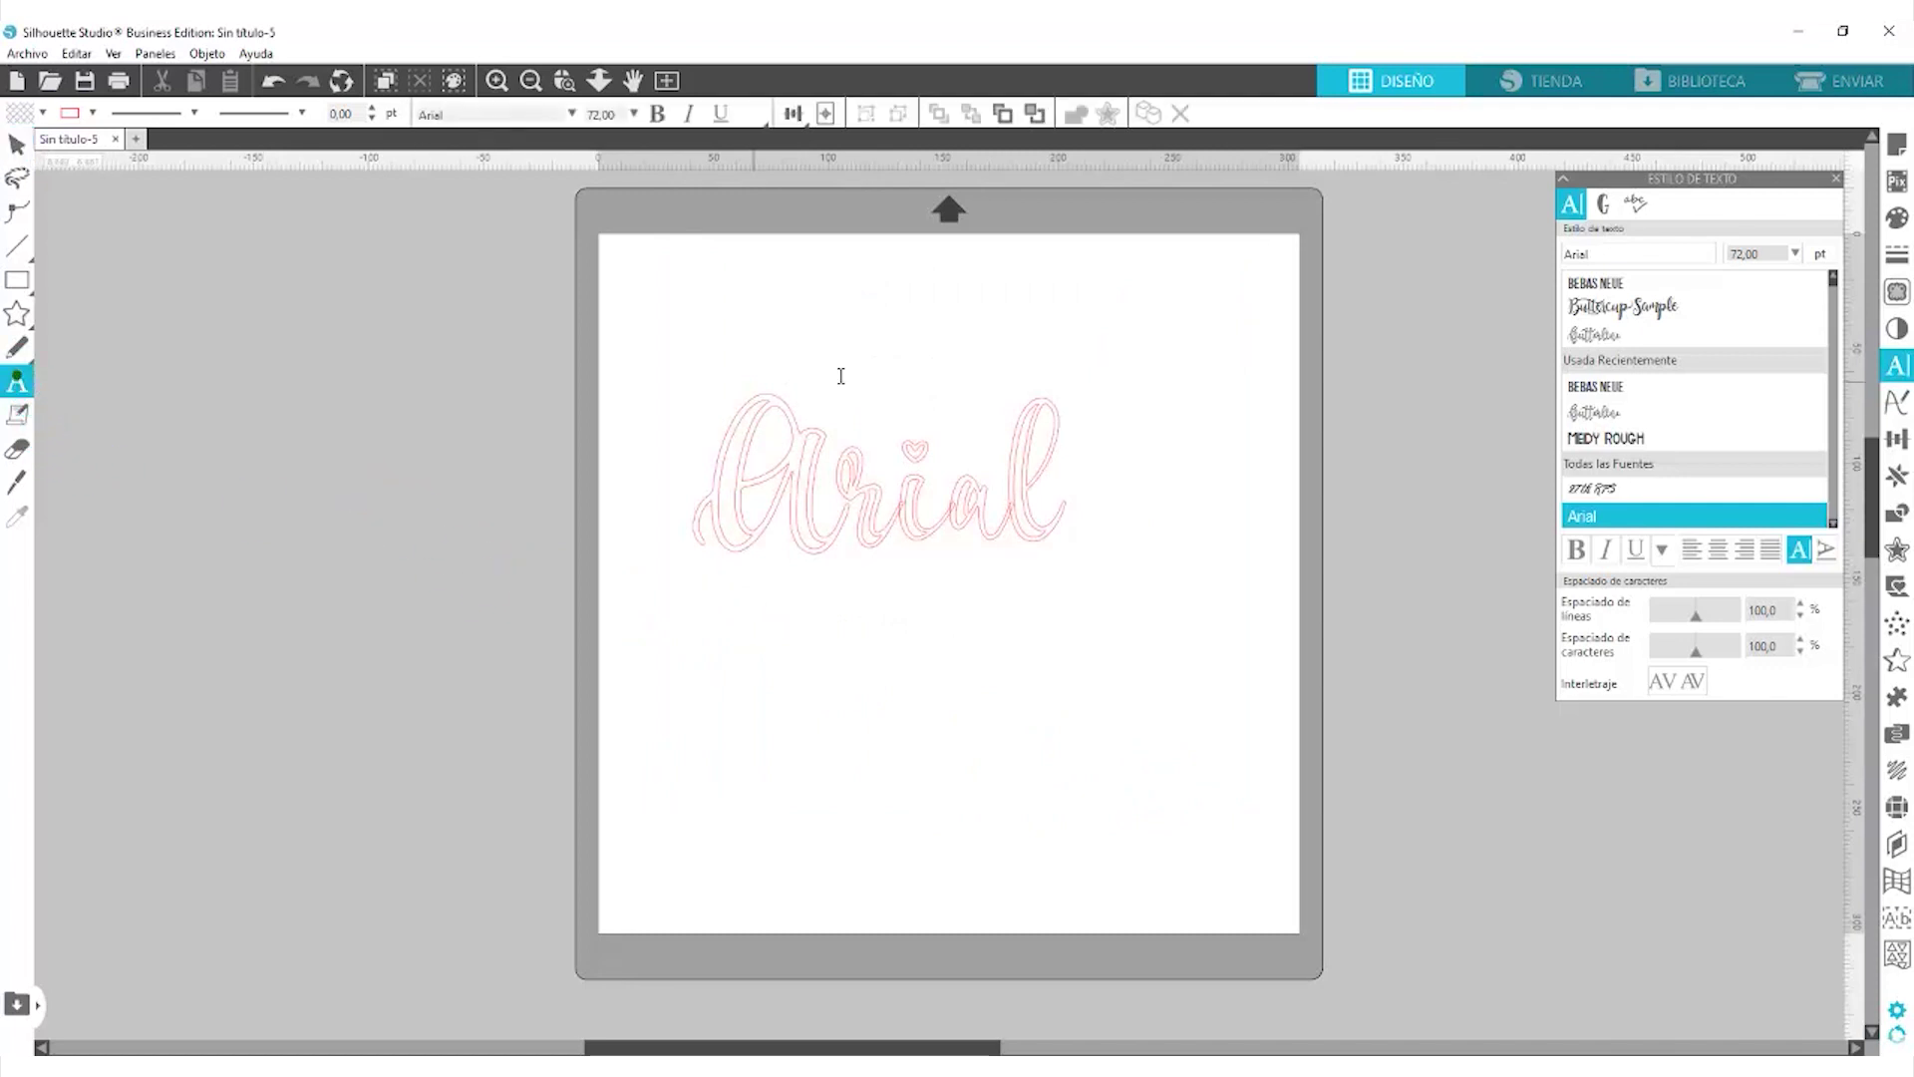
pyautogui.click(771, 712)
pyautogui.write('Arial')
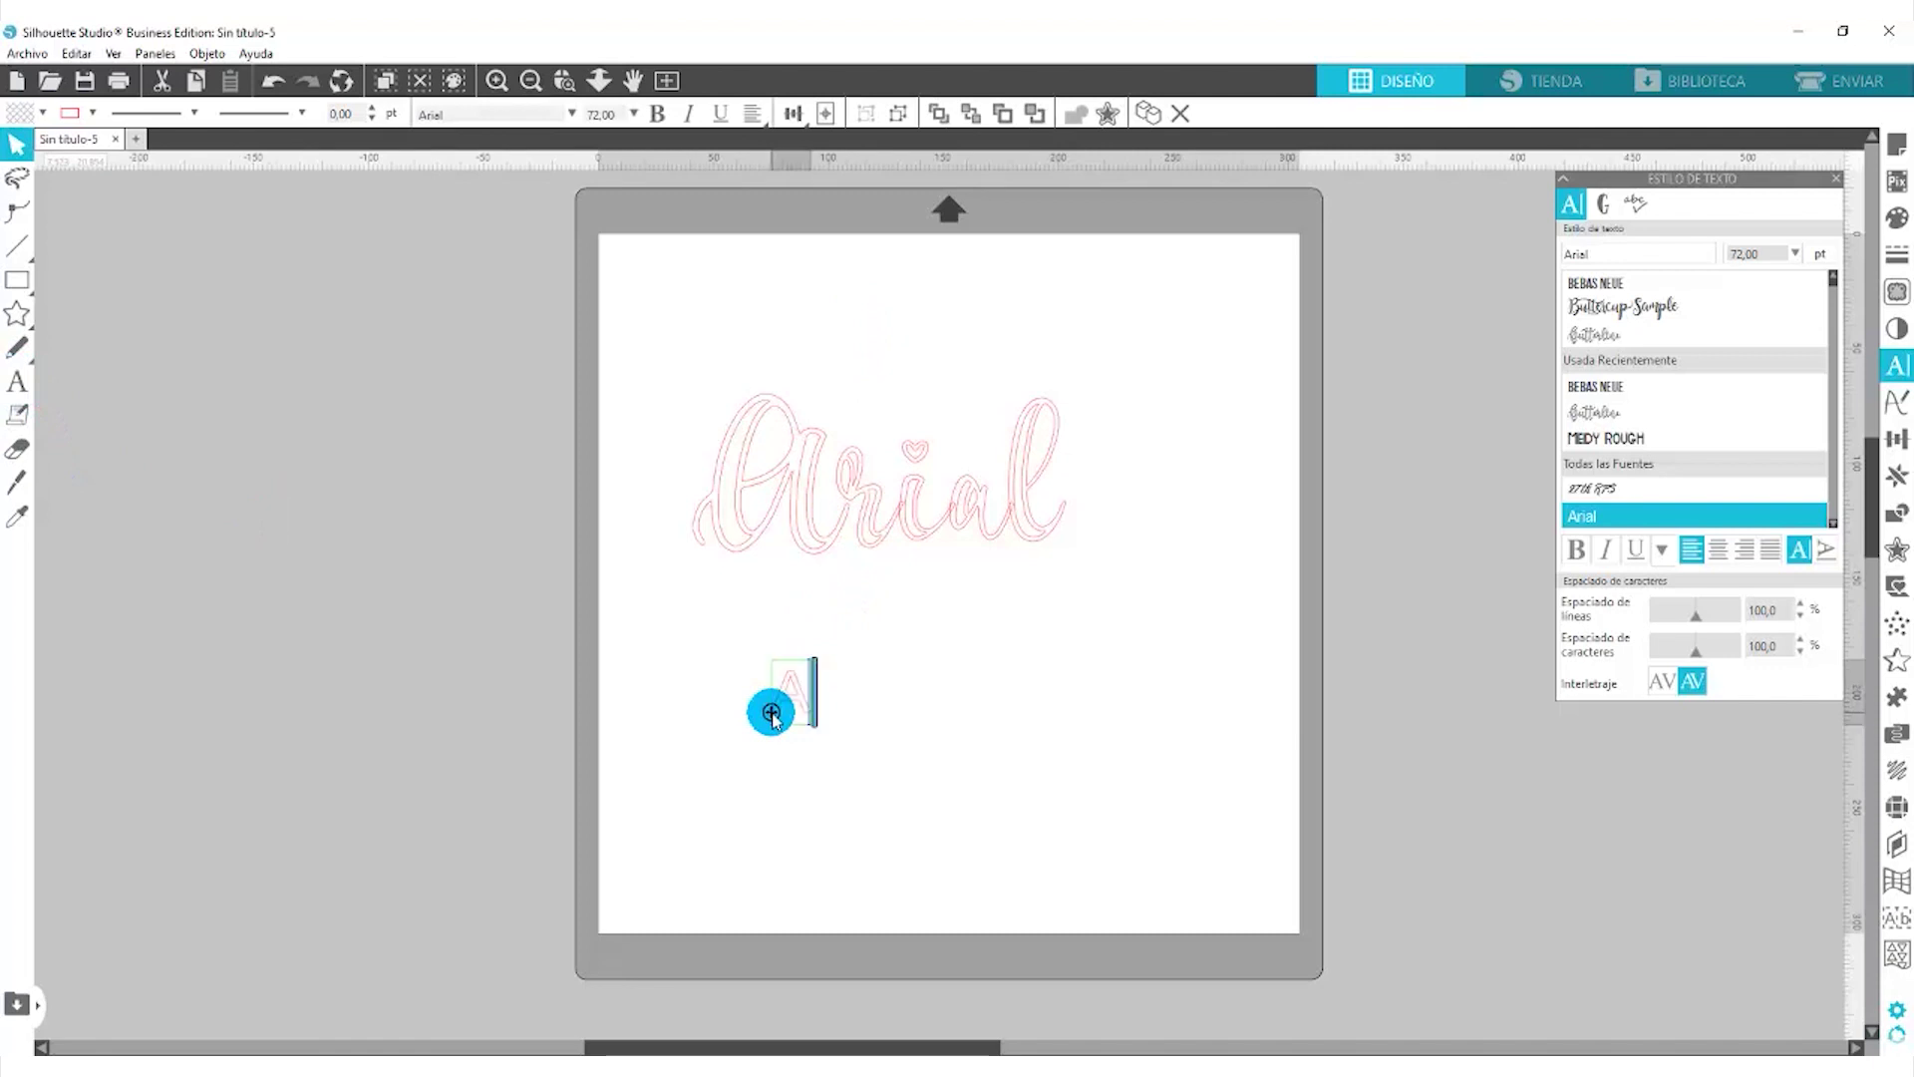
pyautogui.click(910, 605)
pyautogui.click(860, 712)
pyautogui.click(890, 733)
pyautogui.moveTo(890, 733); pyautogui.dragTo(990, 785)
pyautogui.click(970, 736)
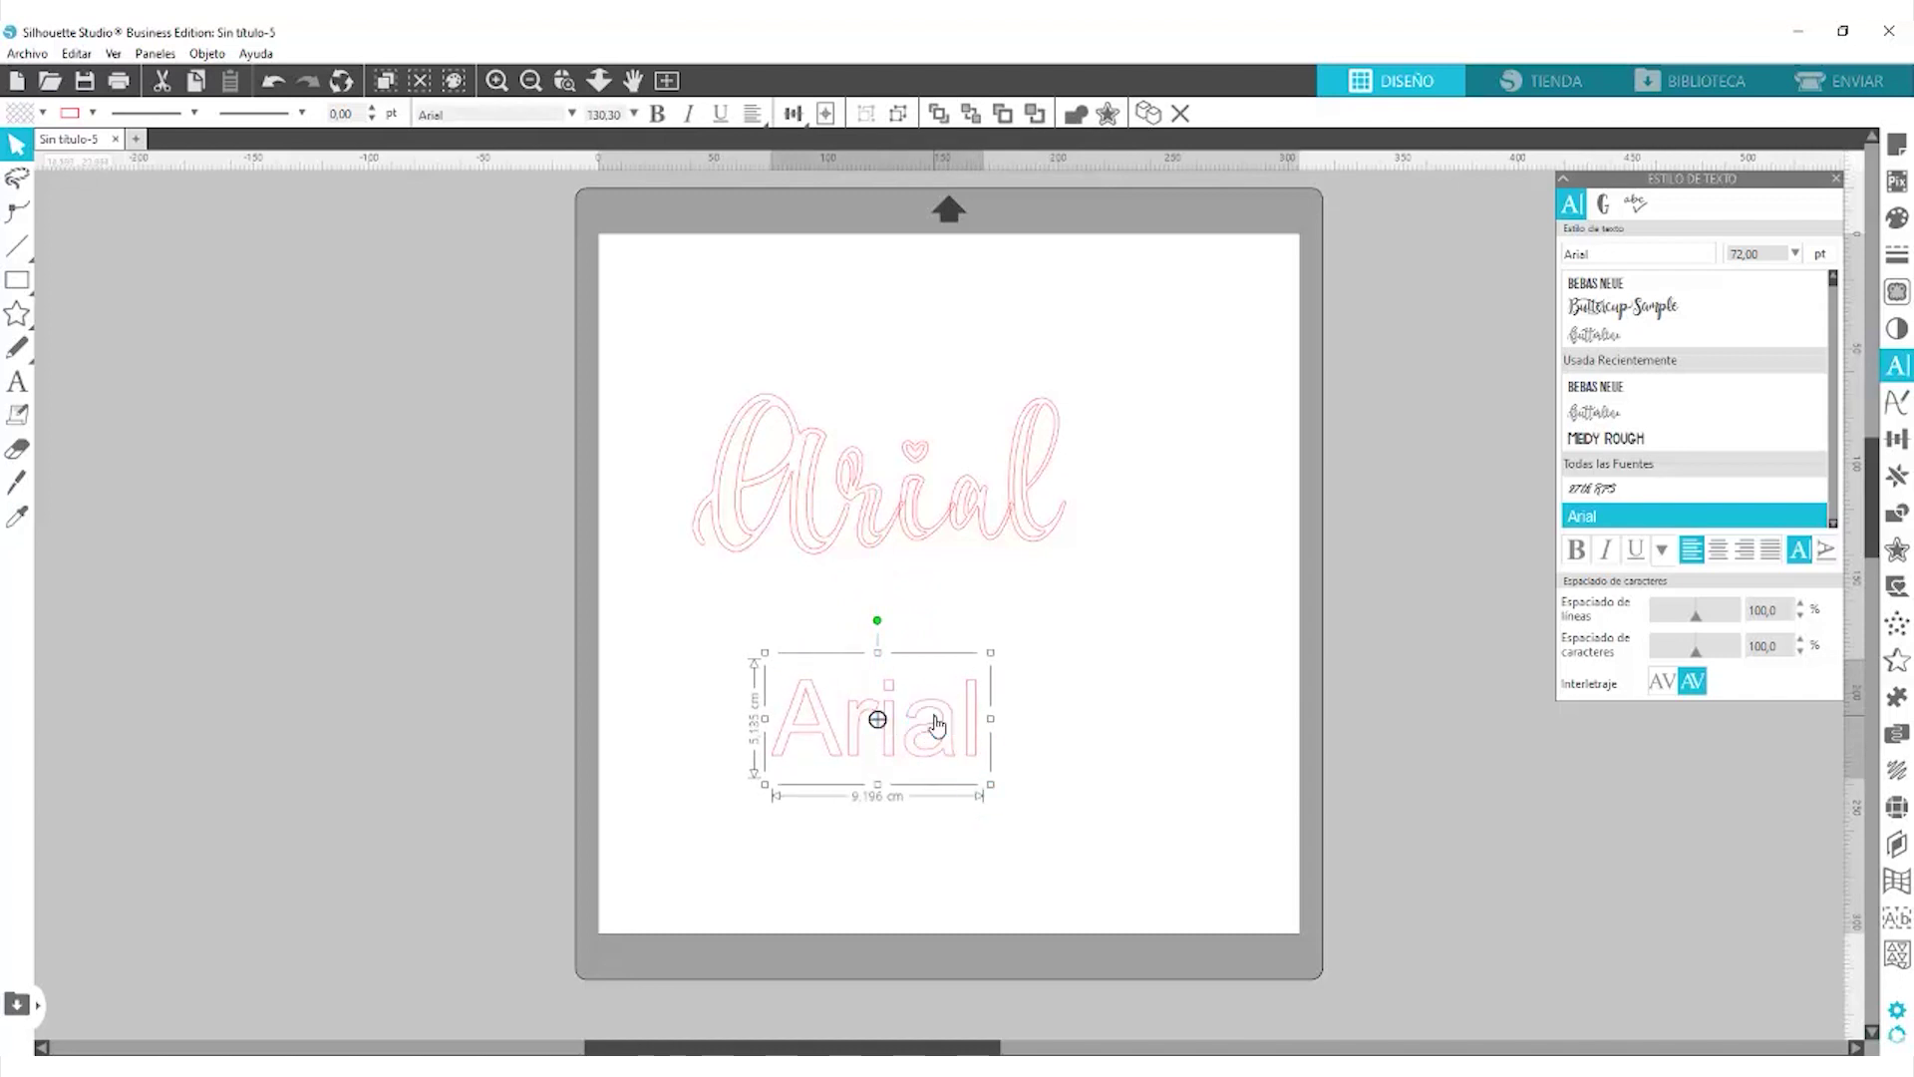
# - Replace the wording of the lower "Arial" text with "Hola"
pyautogui.doubleClick(944, 738)
pyautogui.moveTo(967, 714); pyautogui.dragTo(778, 738)
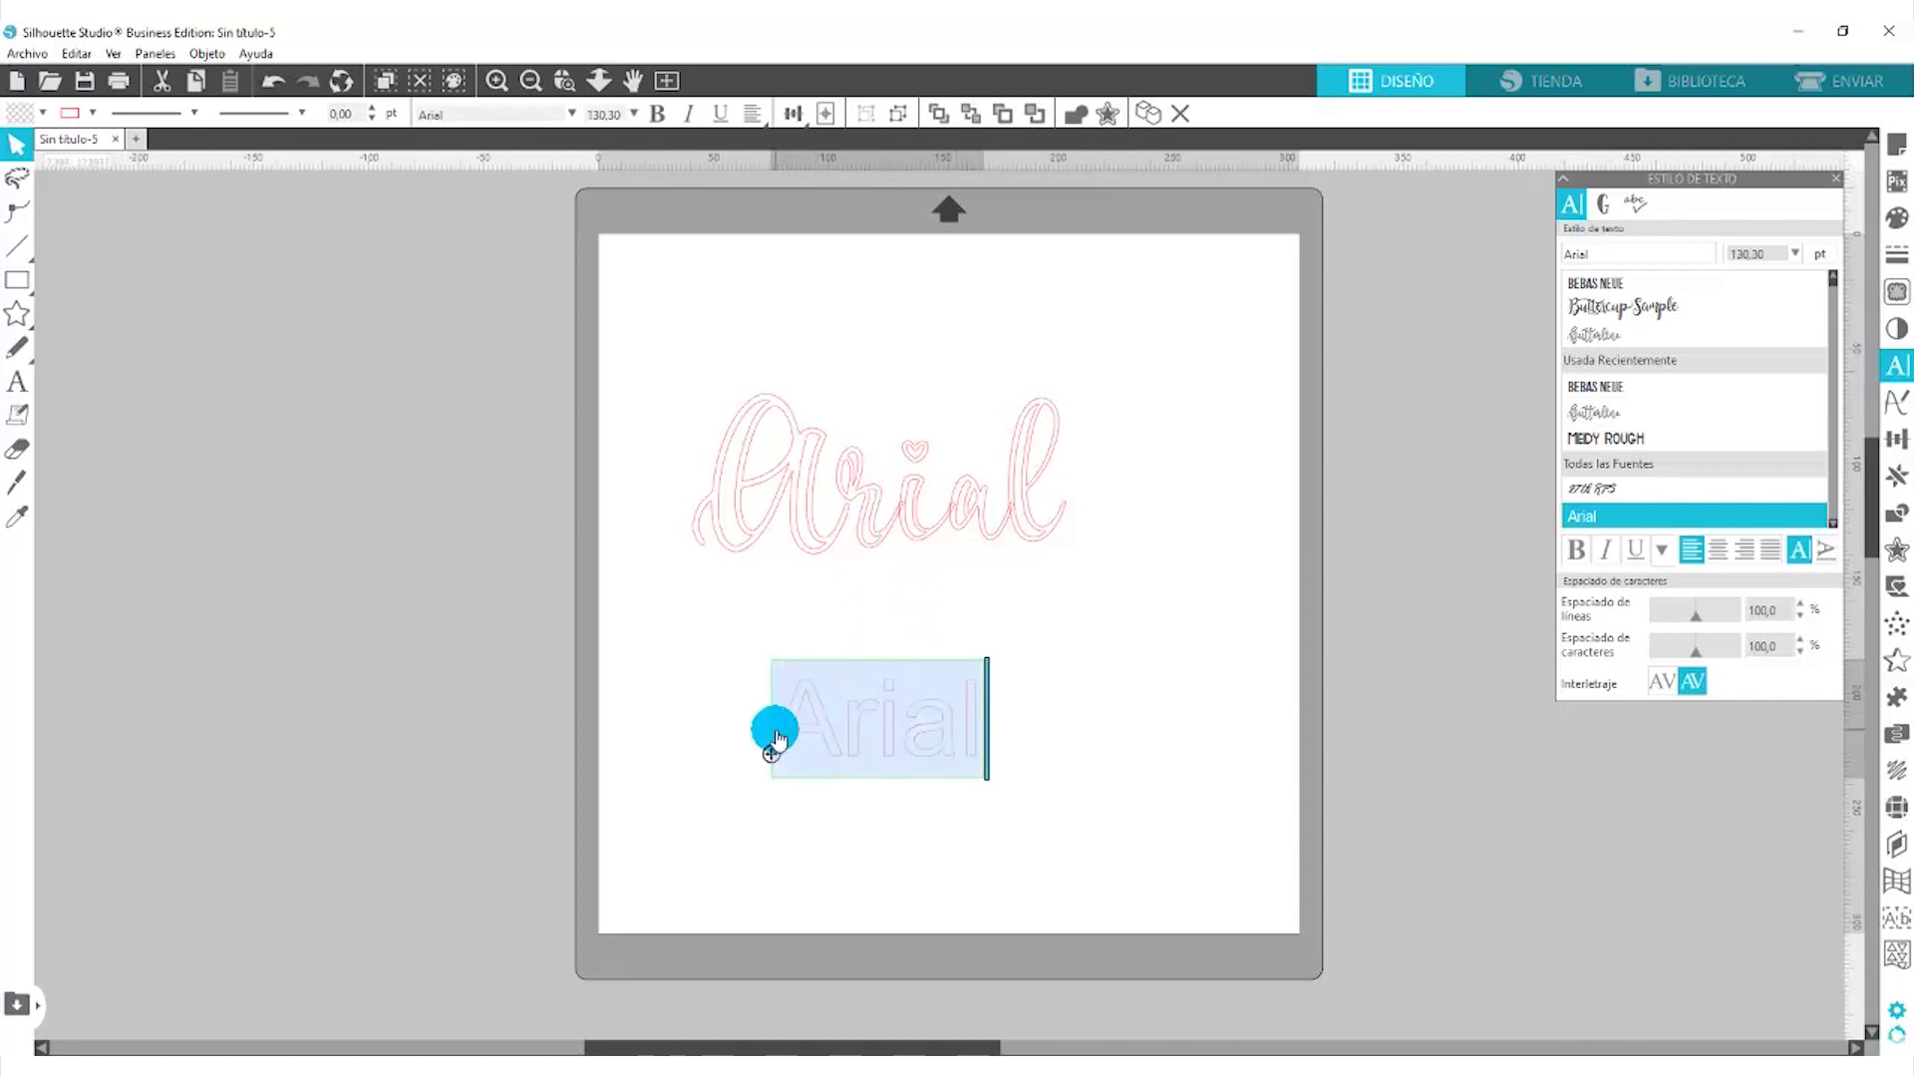
pyautogui.write('Hola')
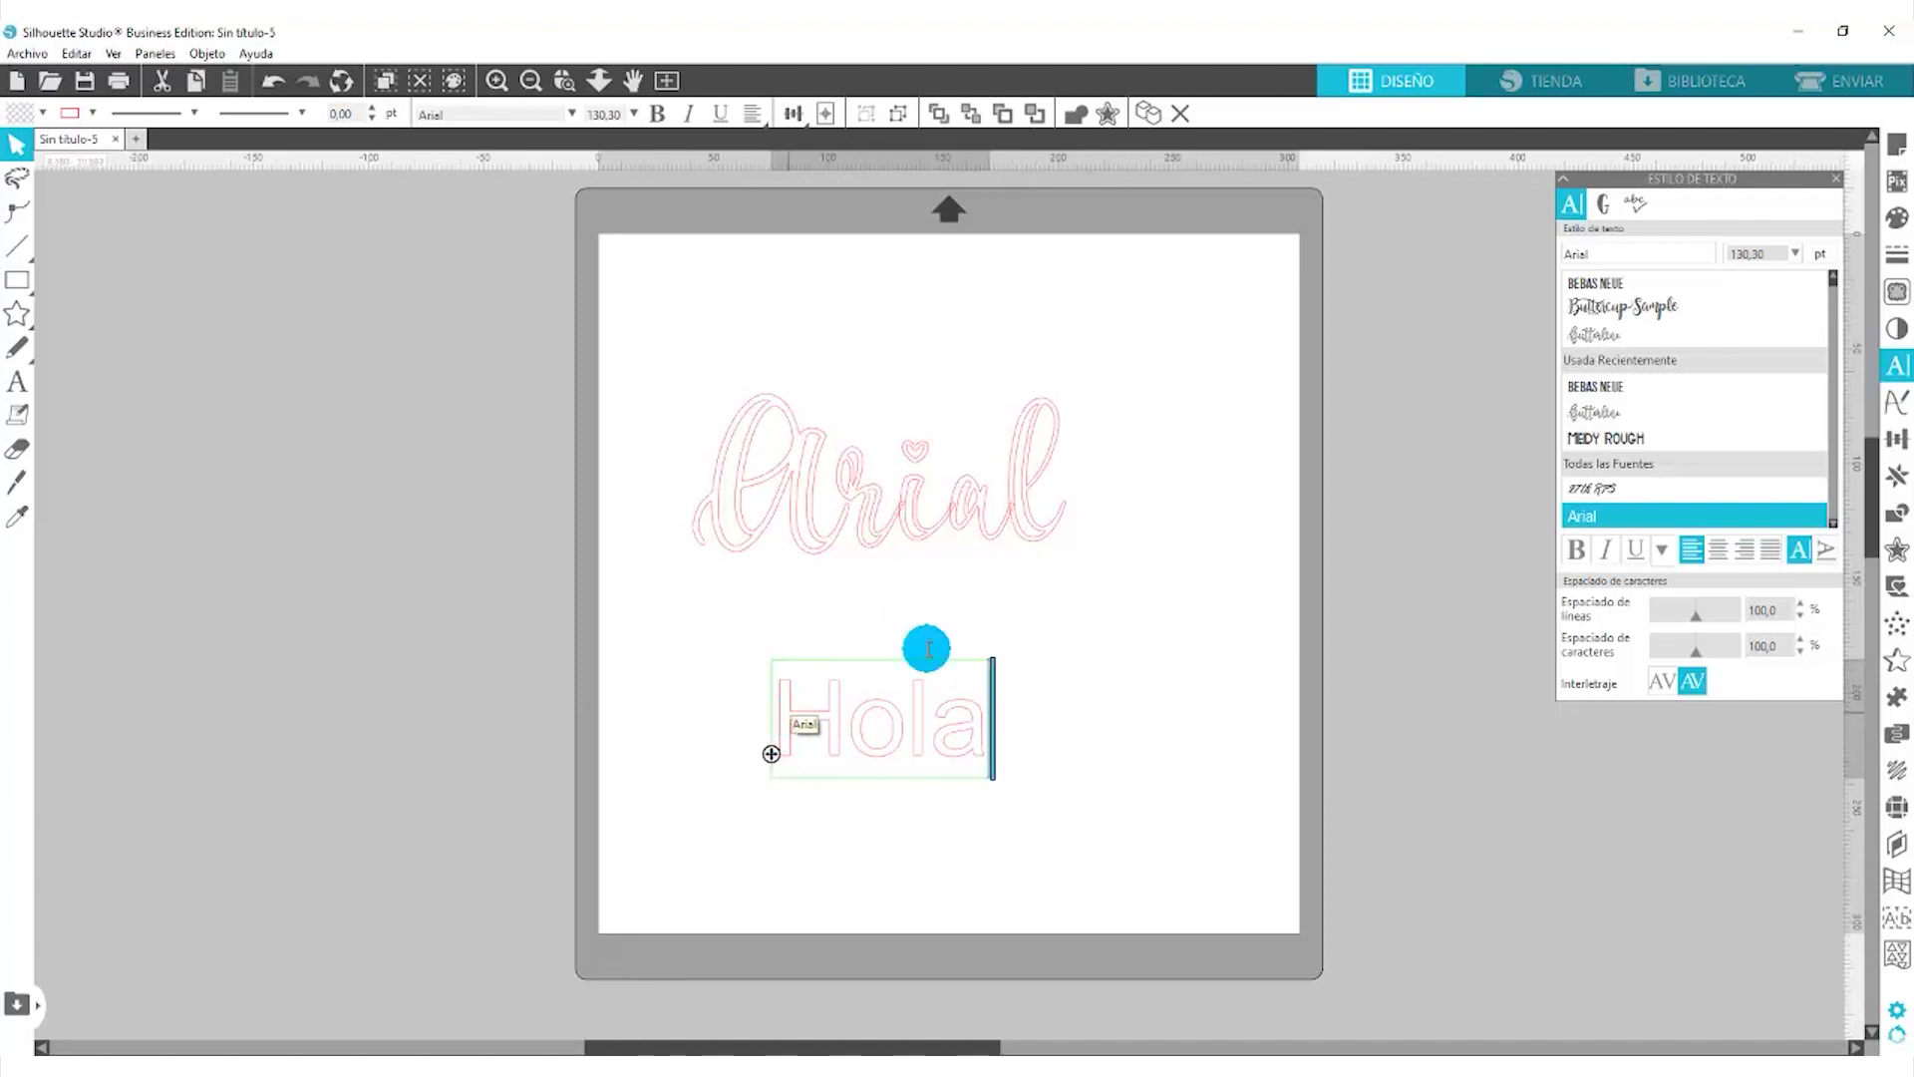
pyautogui.click(957, 626)
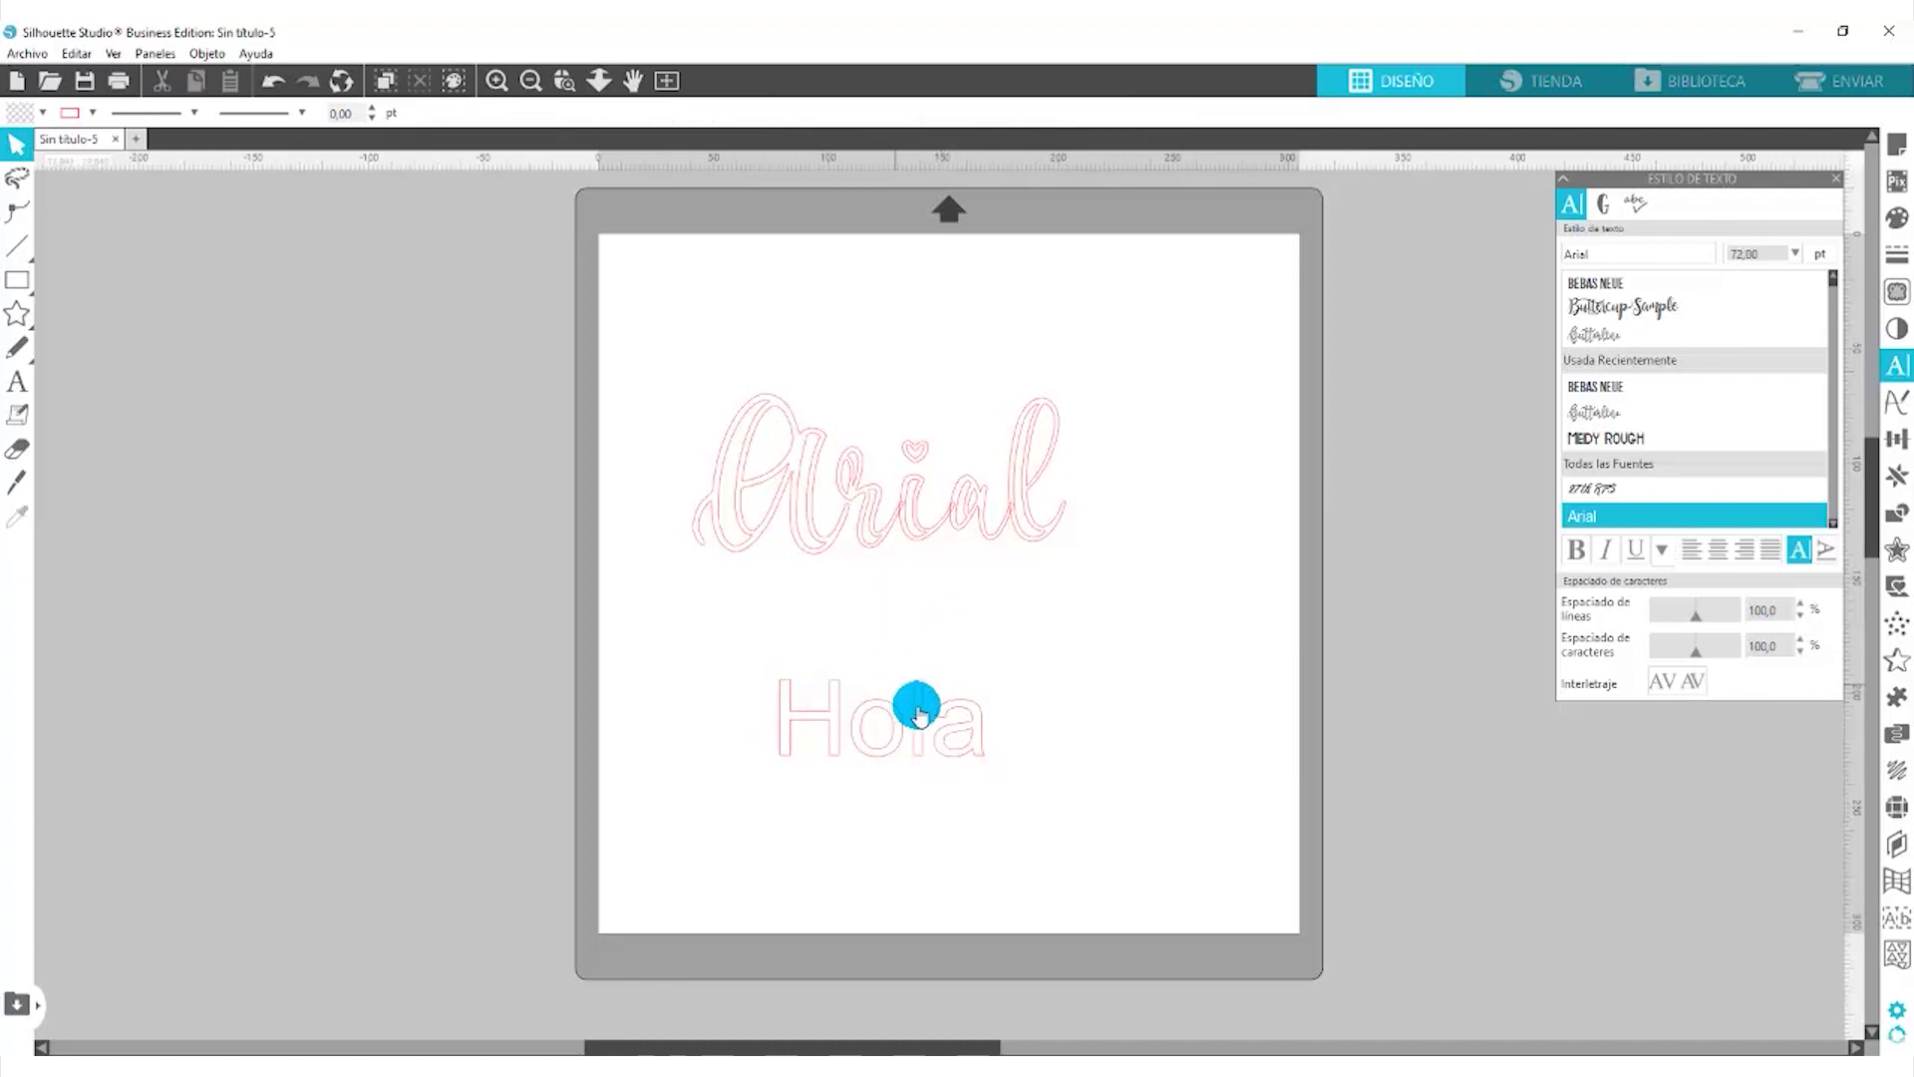
# - Create a new document and add the text "Adiós" in the default font
pyautogui.click(135, 138)
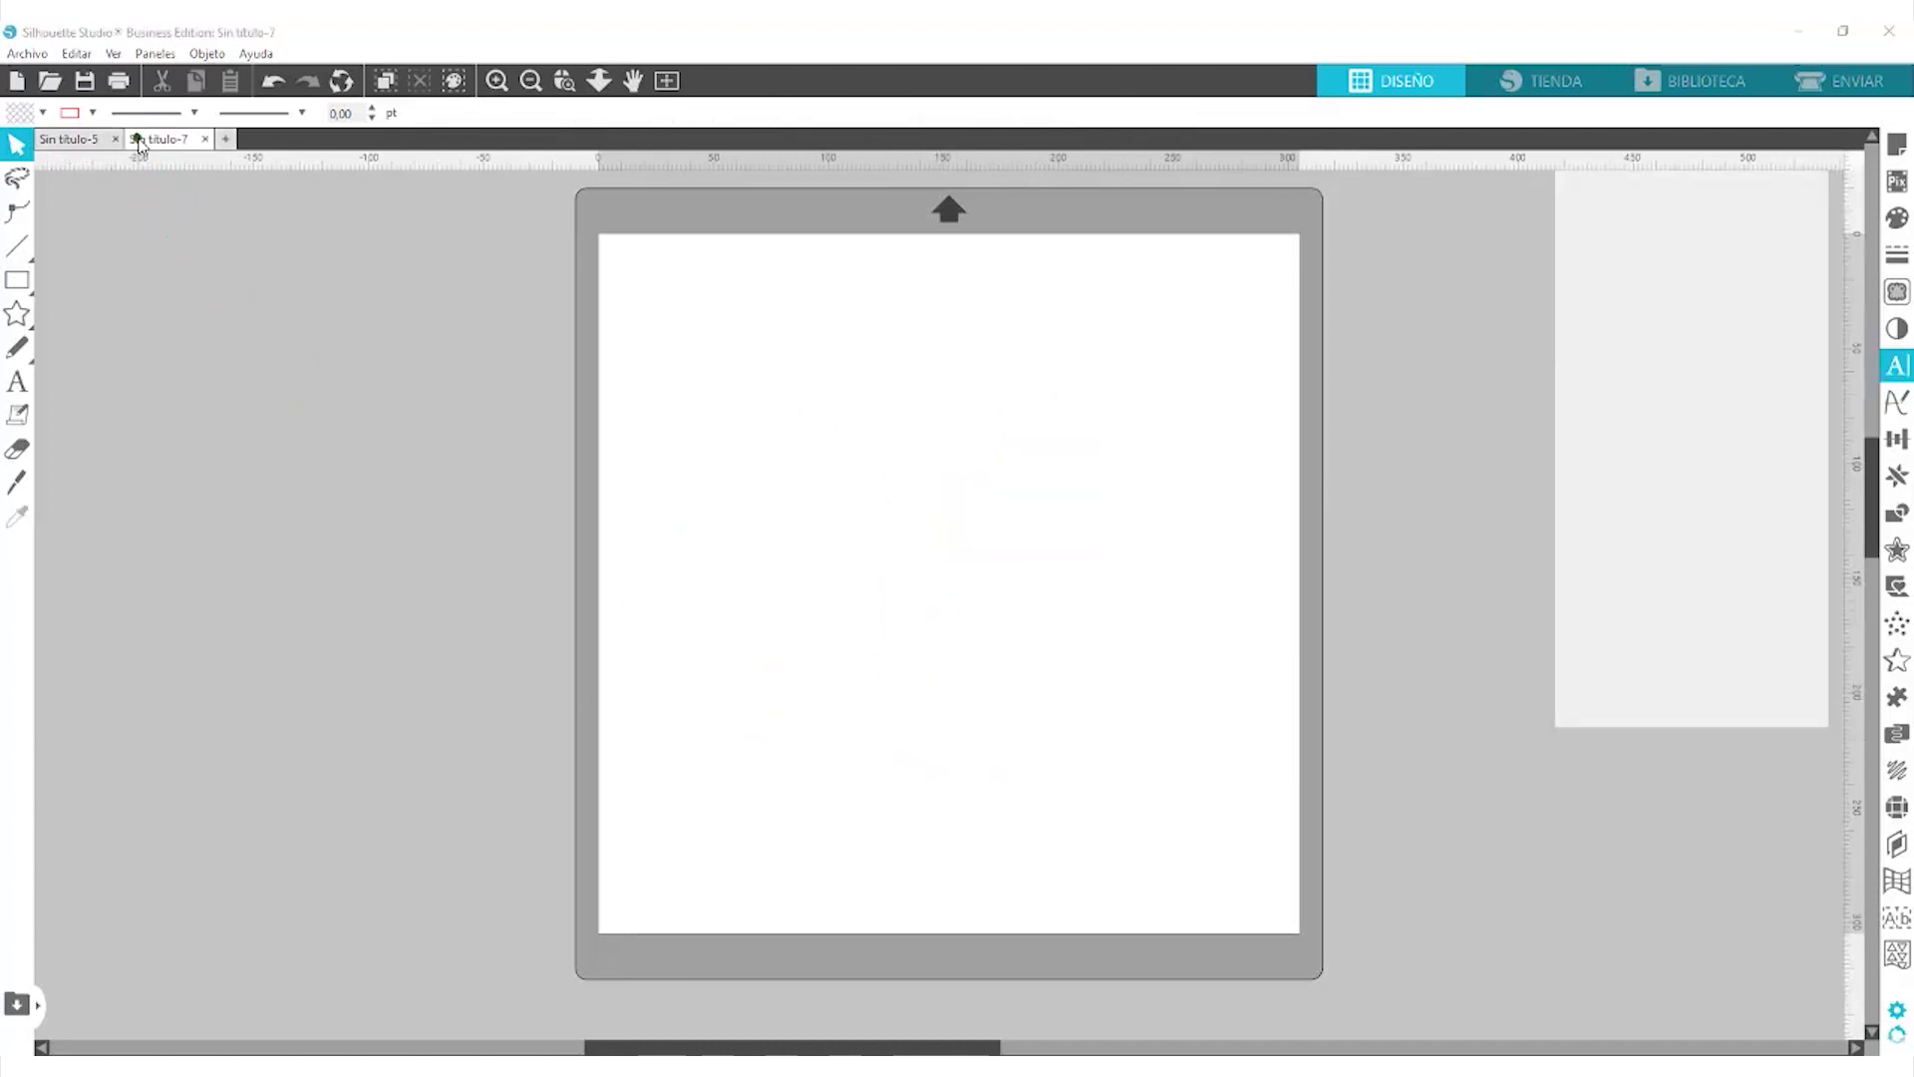
pyautogui.click(17, 382)
pyautogui.click(776, 513)
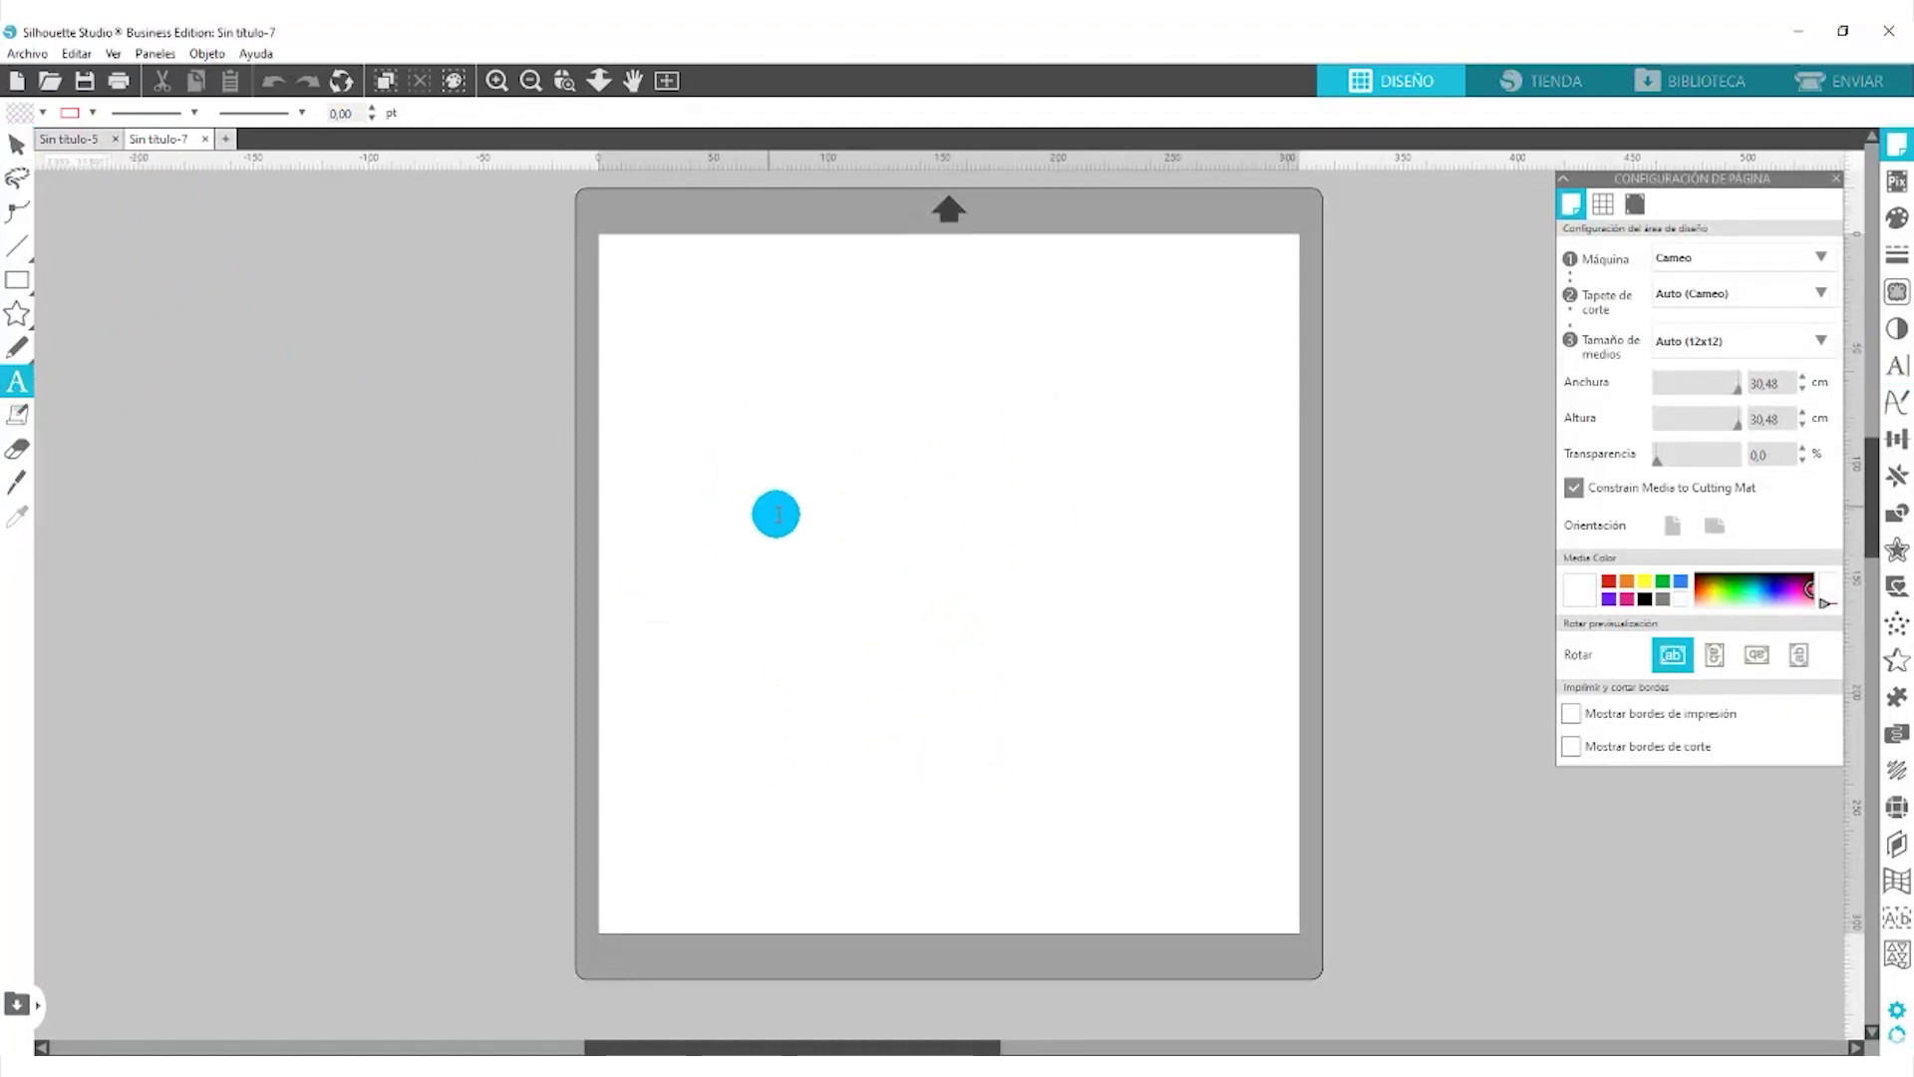
pyautogui.click(777, 515)
pyautogui.write('Adi')
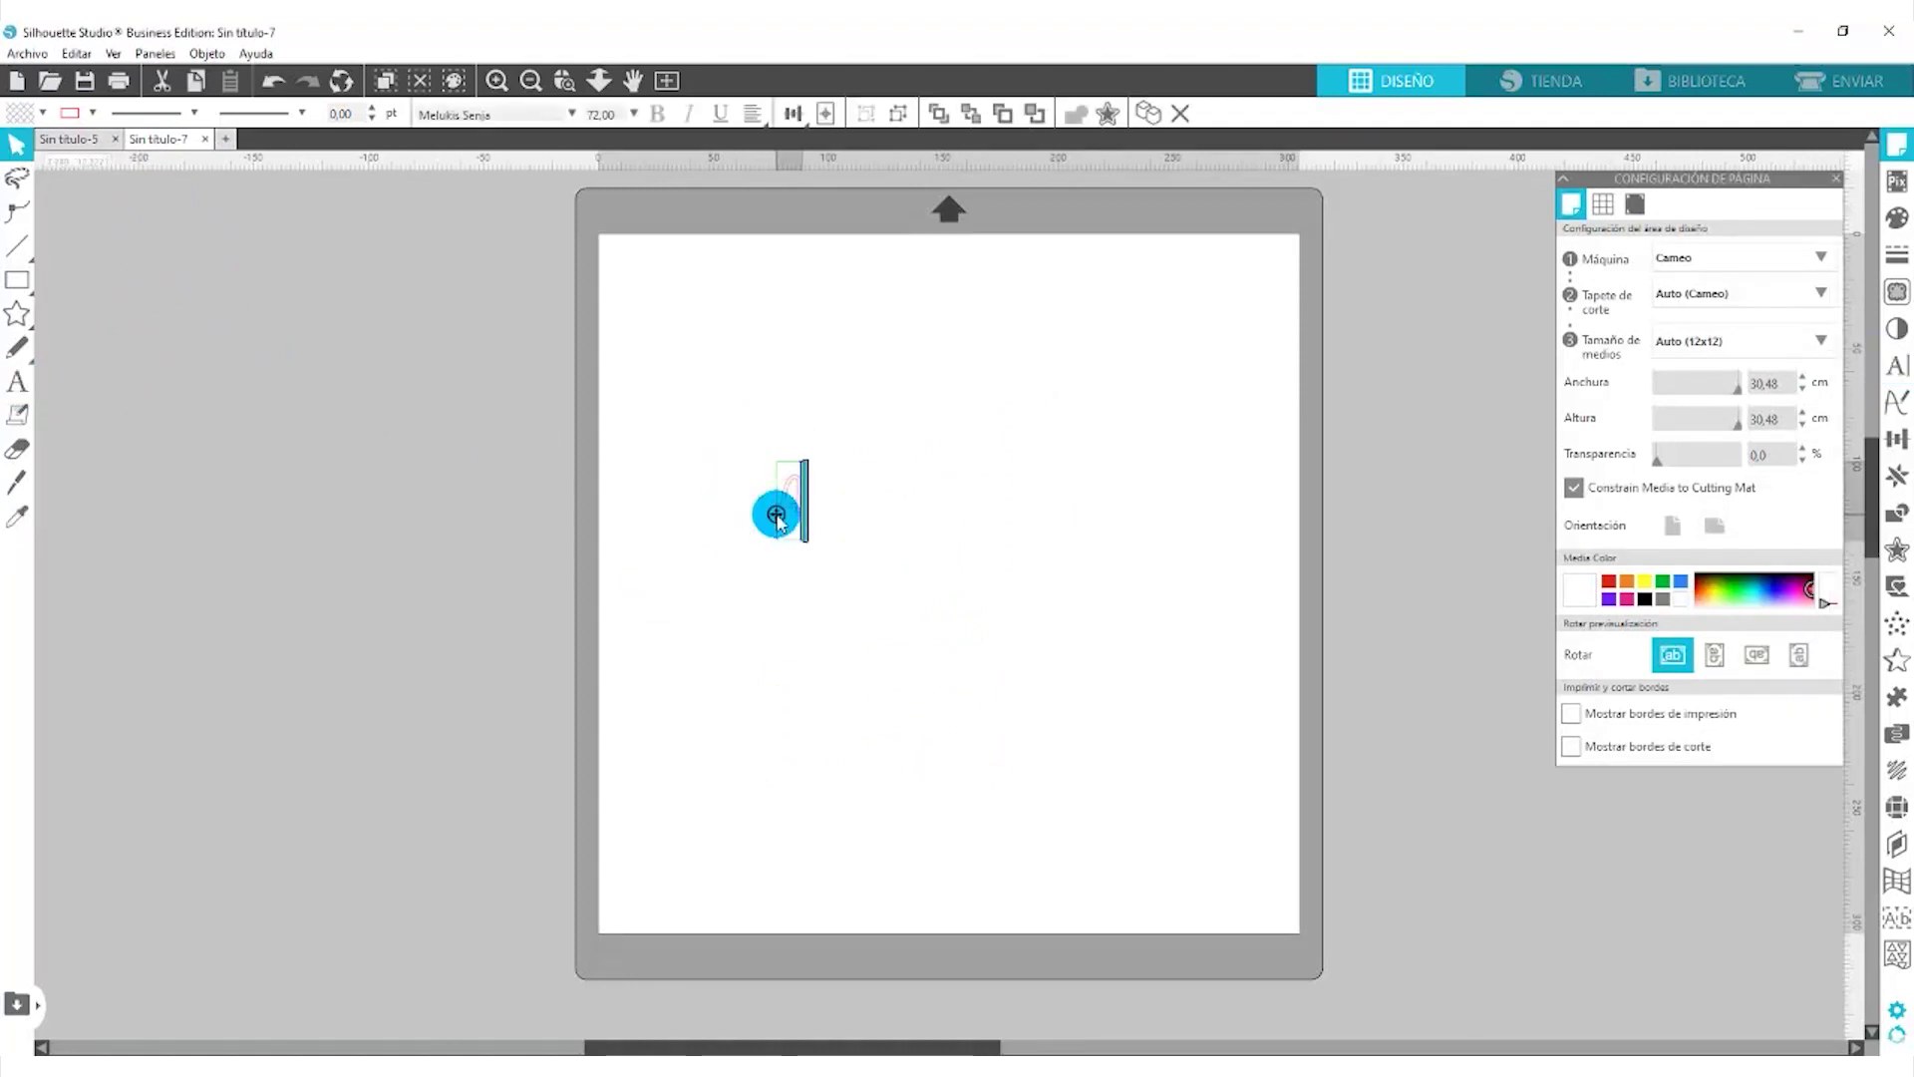
pyautogui.write('os')
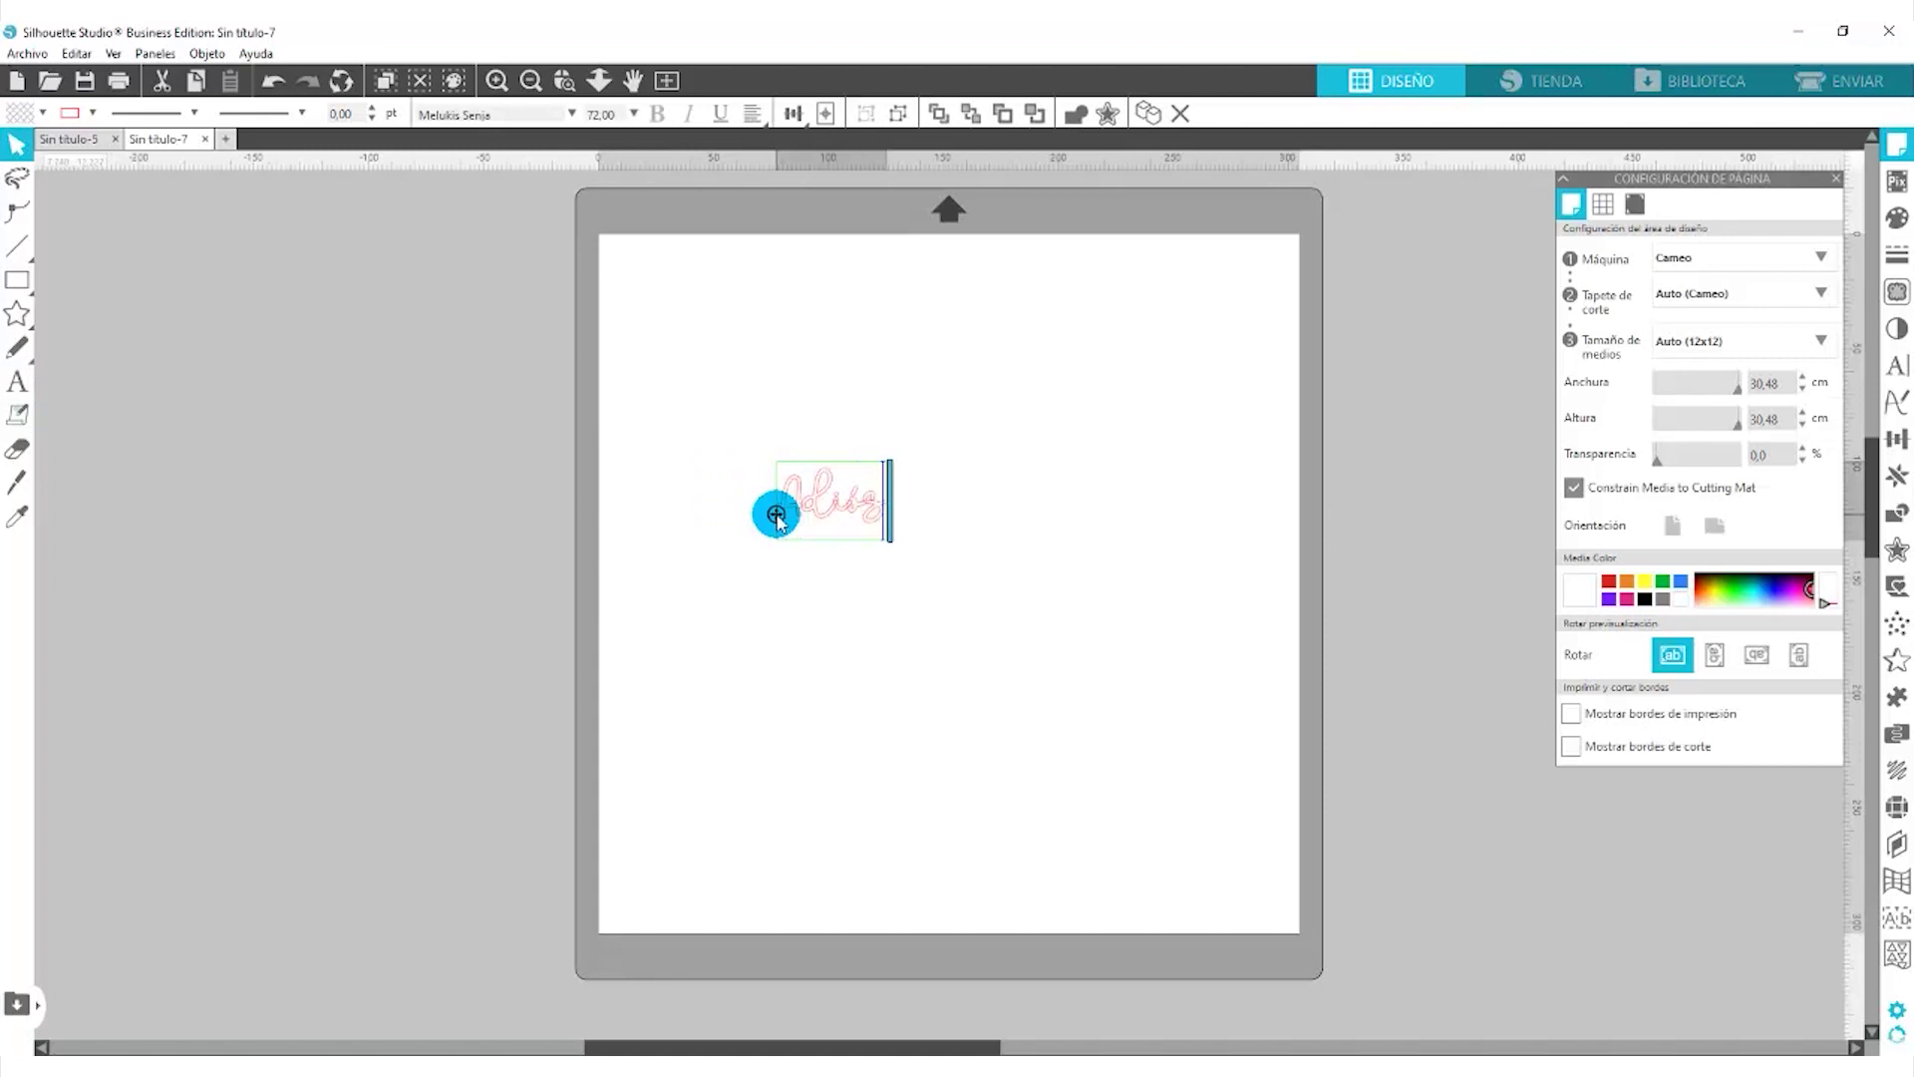
# - Enlarge the "Adiós" text and move it to the upper middle of the page
pyautogui.click(854, 488)
pyautogui.click(912, 434)
pyautogui.click(867, 521)
pyautogui.click(895, 550)
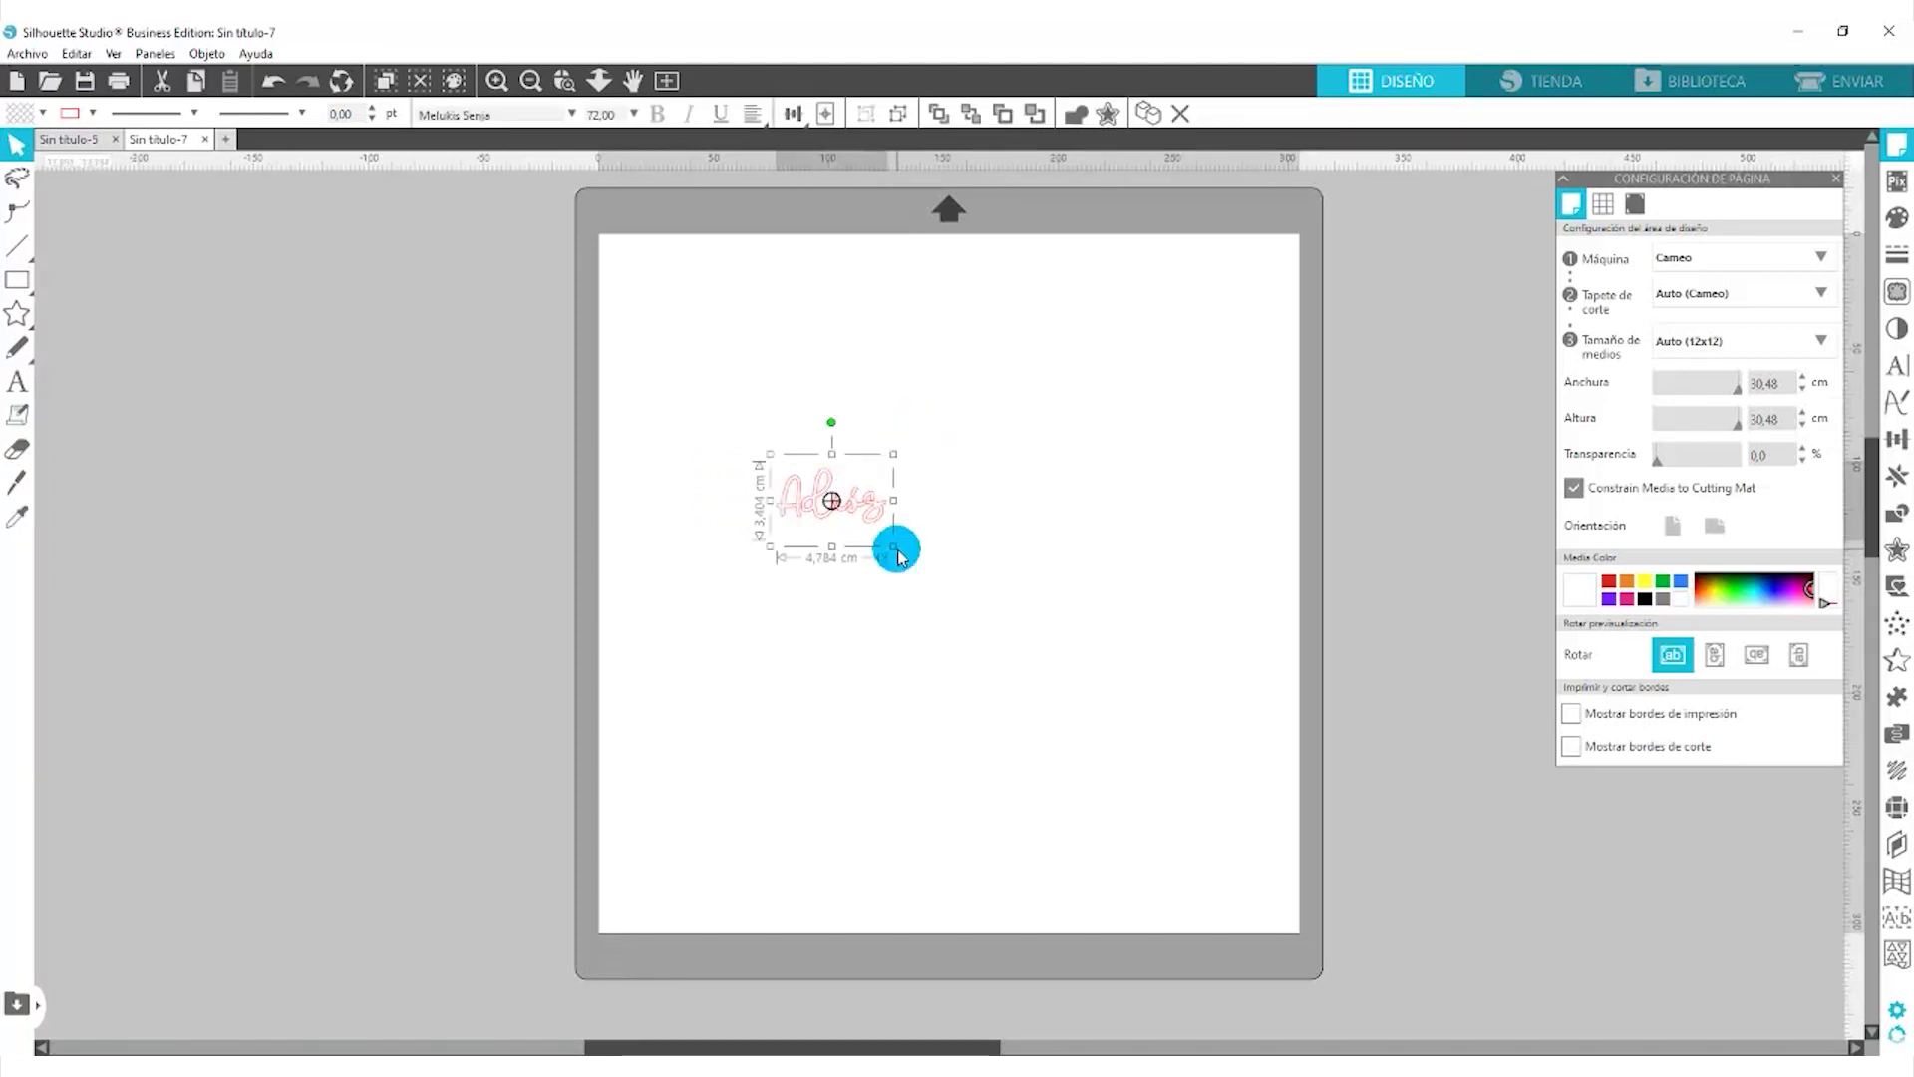
pyautogui.moveTo(891, 546); pyautogui.dragTo(1094, 688)
pyautogui.click(1017, 598)
pyautogui.moveTo(936, 568); pyautogui.dragTo(905, 493)
# - Add the text "Hola" below "Adiós" and enlarge it to about 9.8 cm wide
pyautogui.click(17, 381)
pyautogui.click(779, 729)
pyautogui.write('Hola')
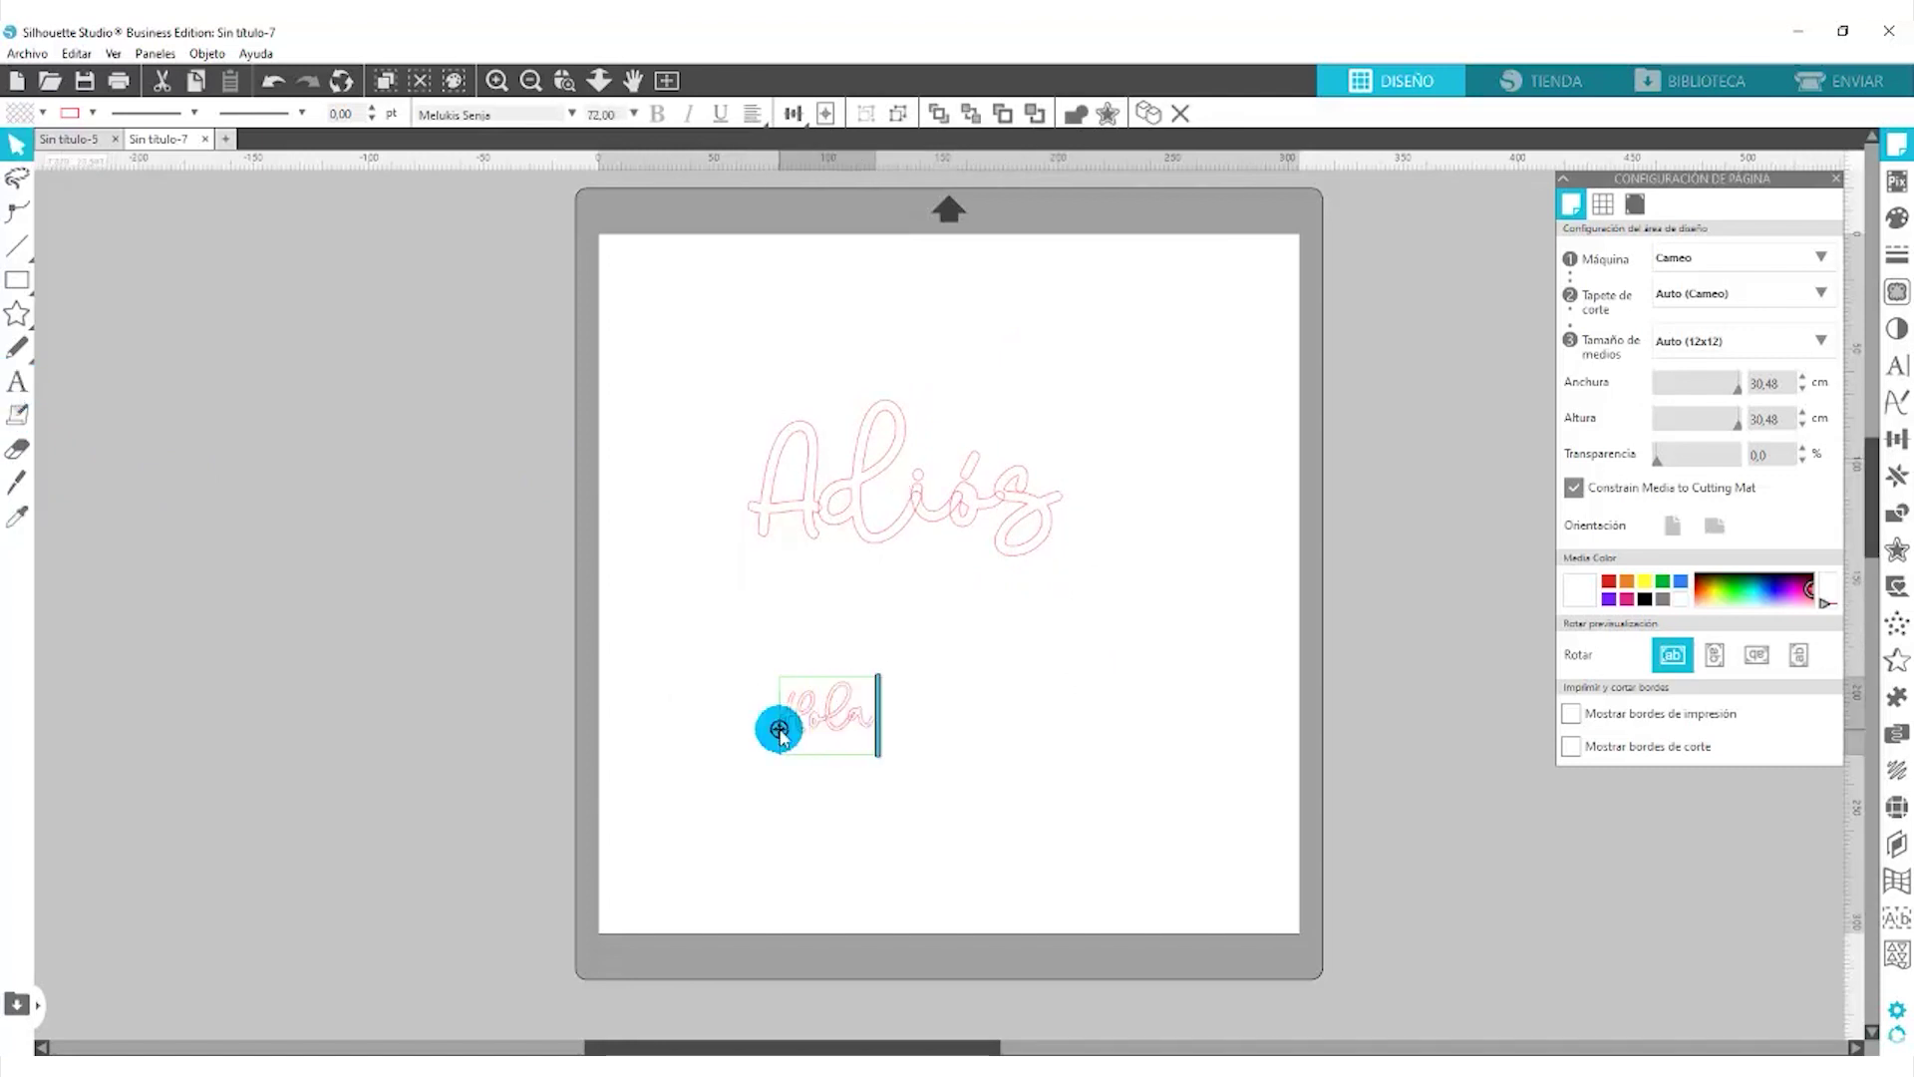
pyautogui.click(842, 673)
pyautogui.click(876, 710)
pyautogui.moveTo(878, 767); pyautogui.dragTo(987, 786)
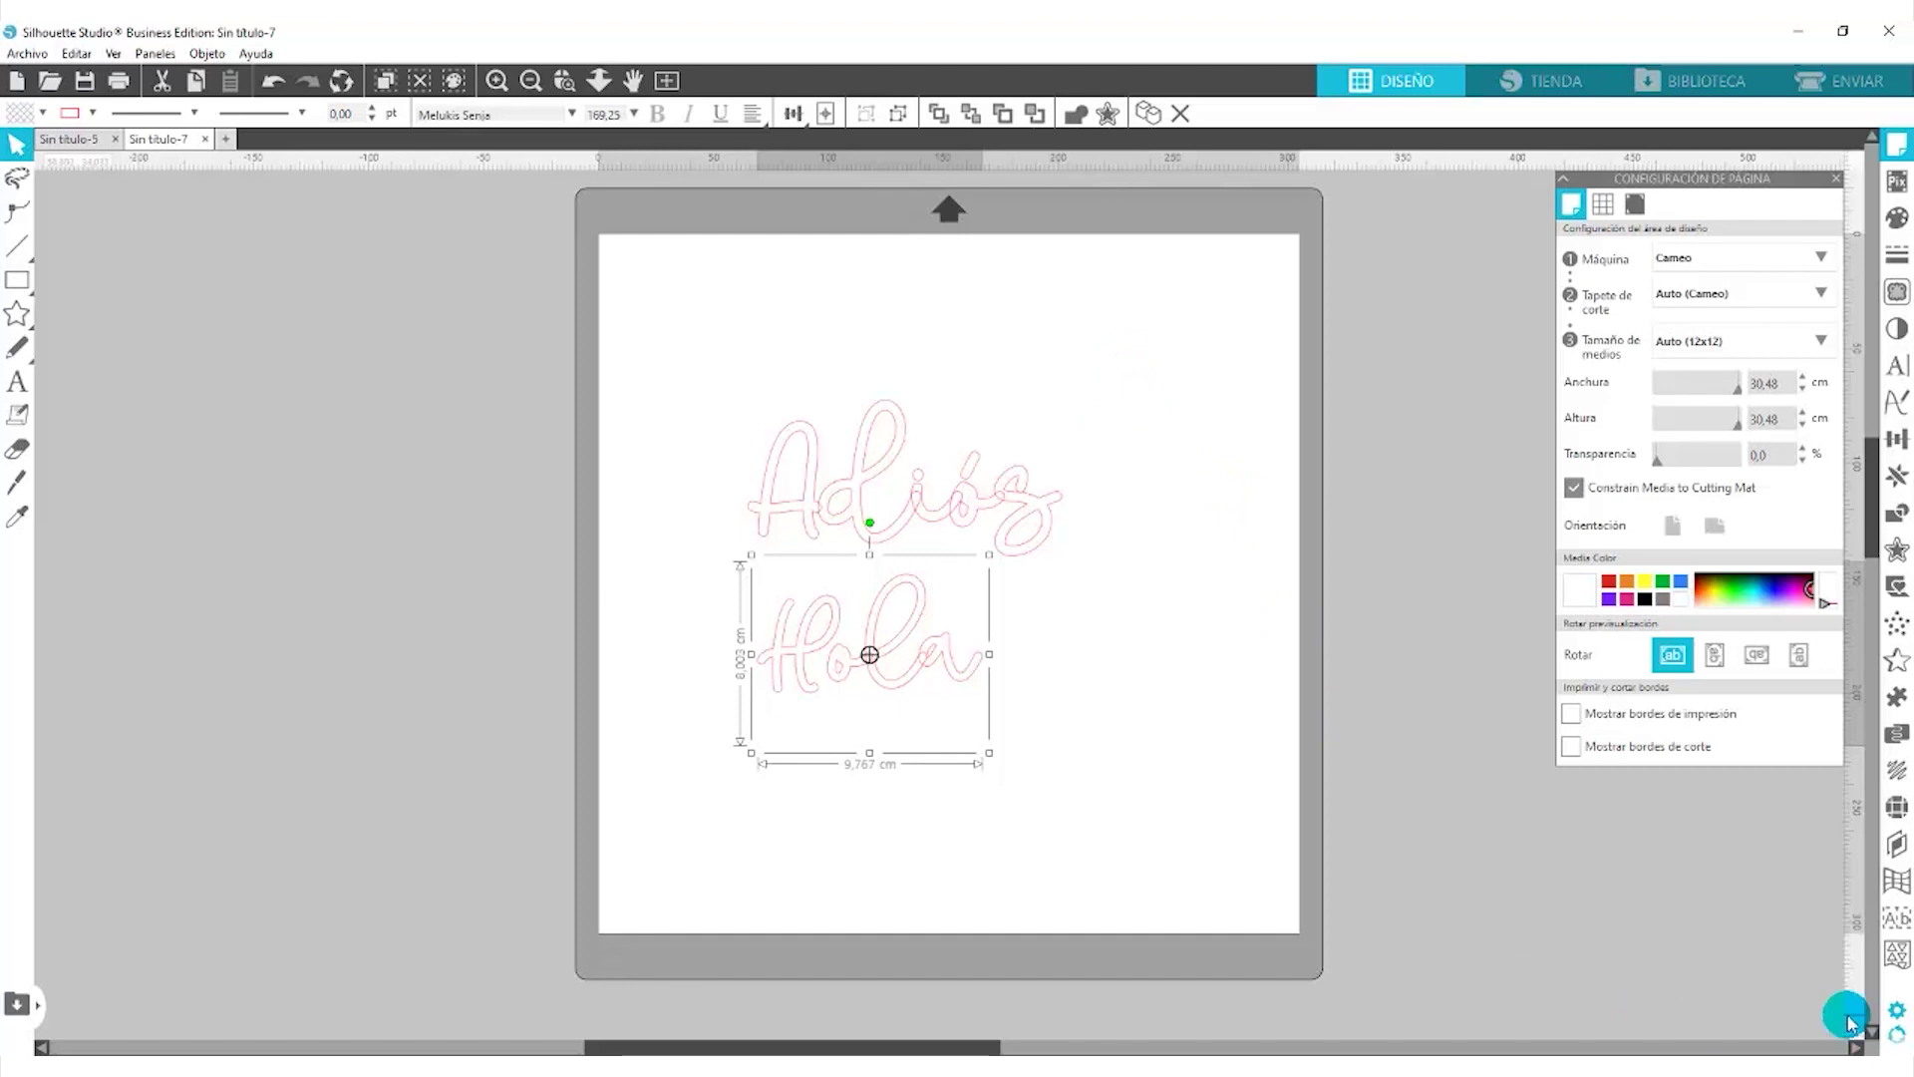
# - Set the default text style font back to Arial in the preferences and save the change
pyautogui.click(1895, 1015)
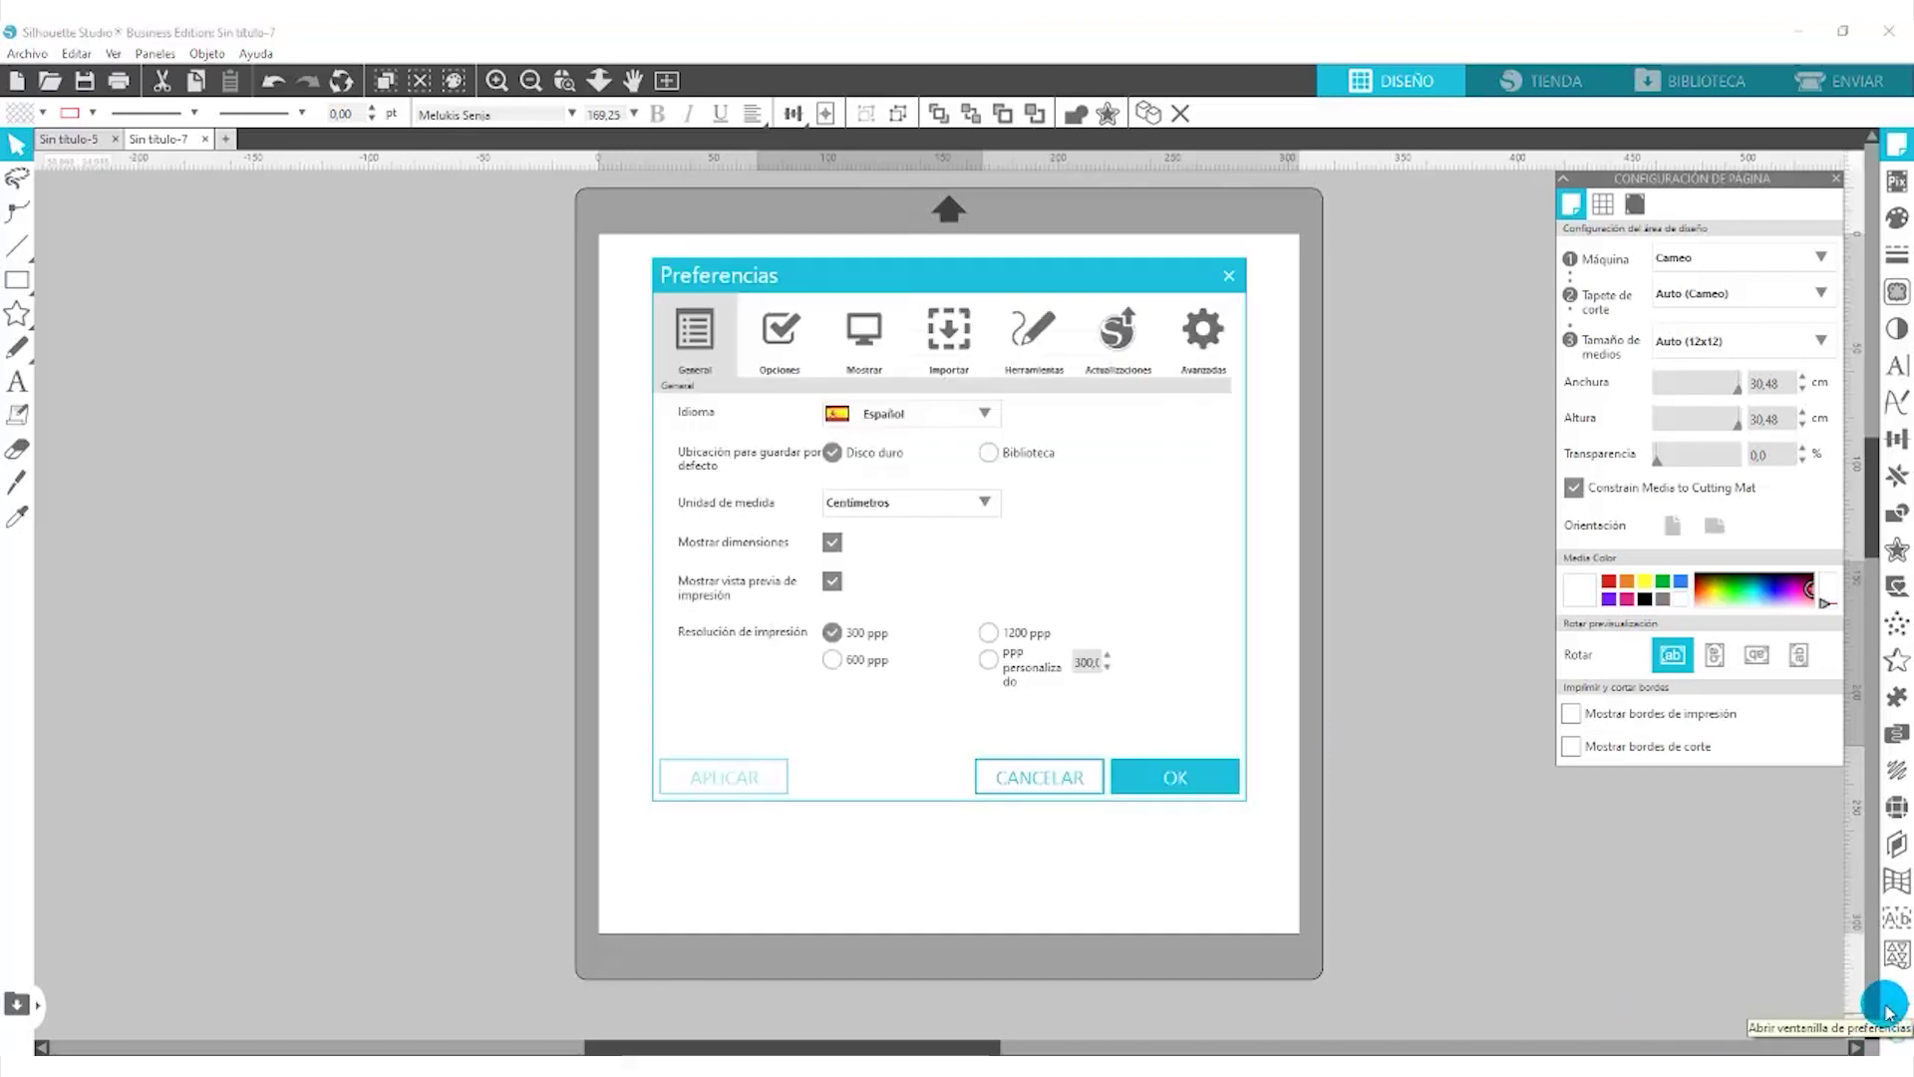
pyautogui.click(958, 505)
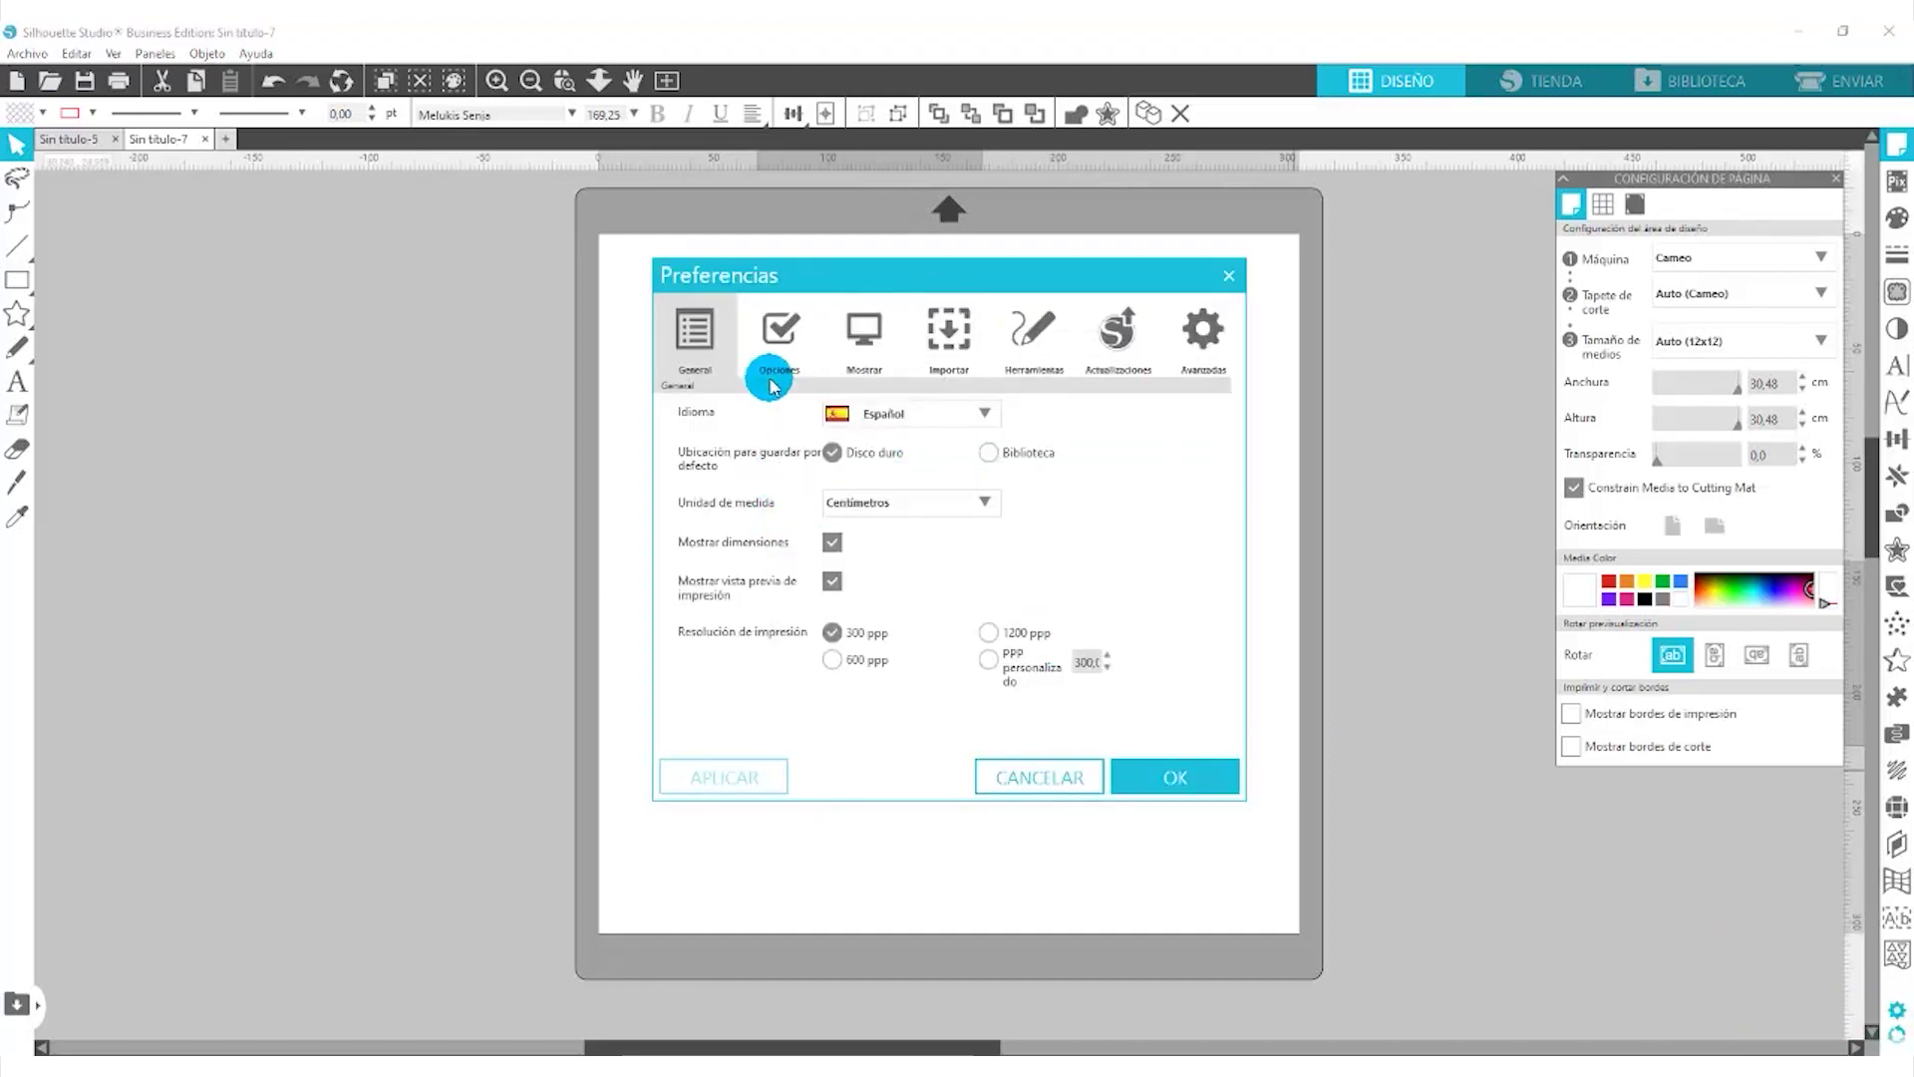
pyautogui.click(788, 325)
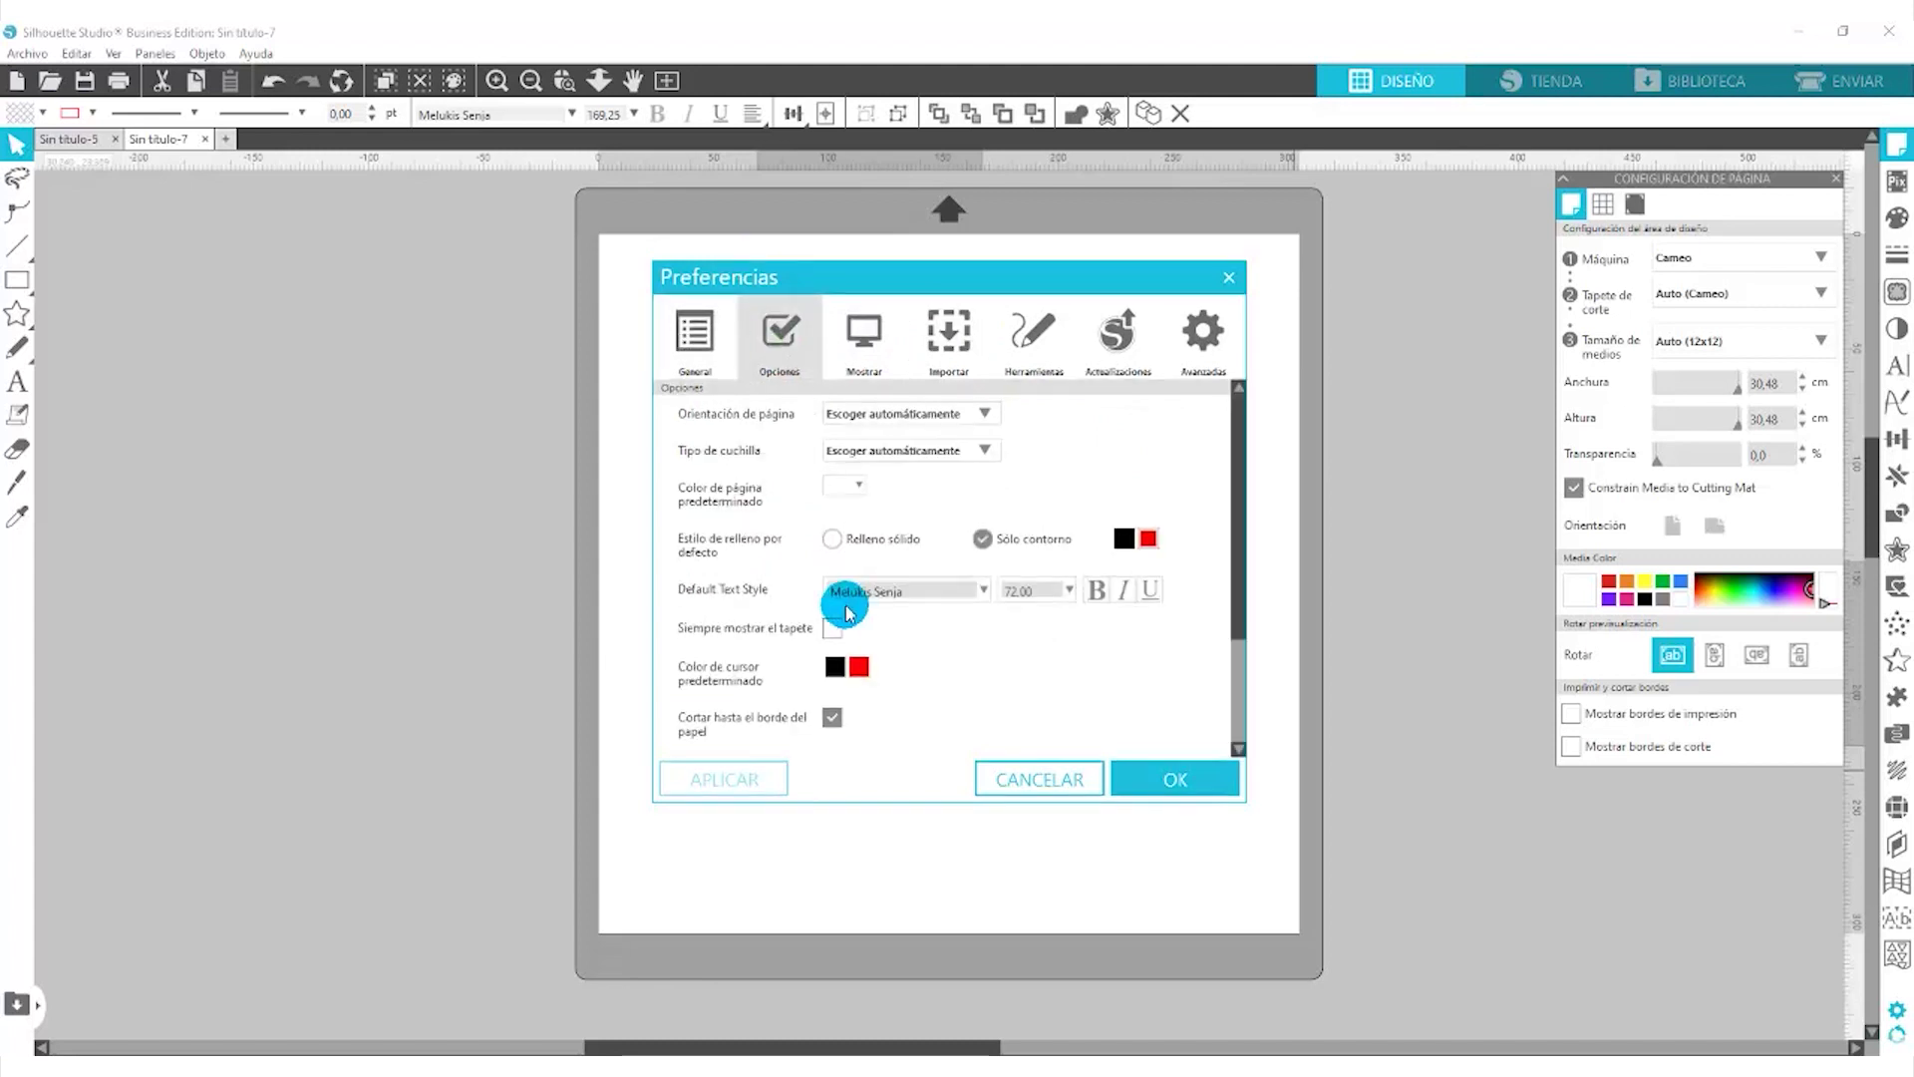
pyautogui.click(869, 595)
pyautogui.write('Arial')
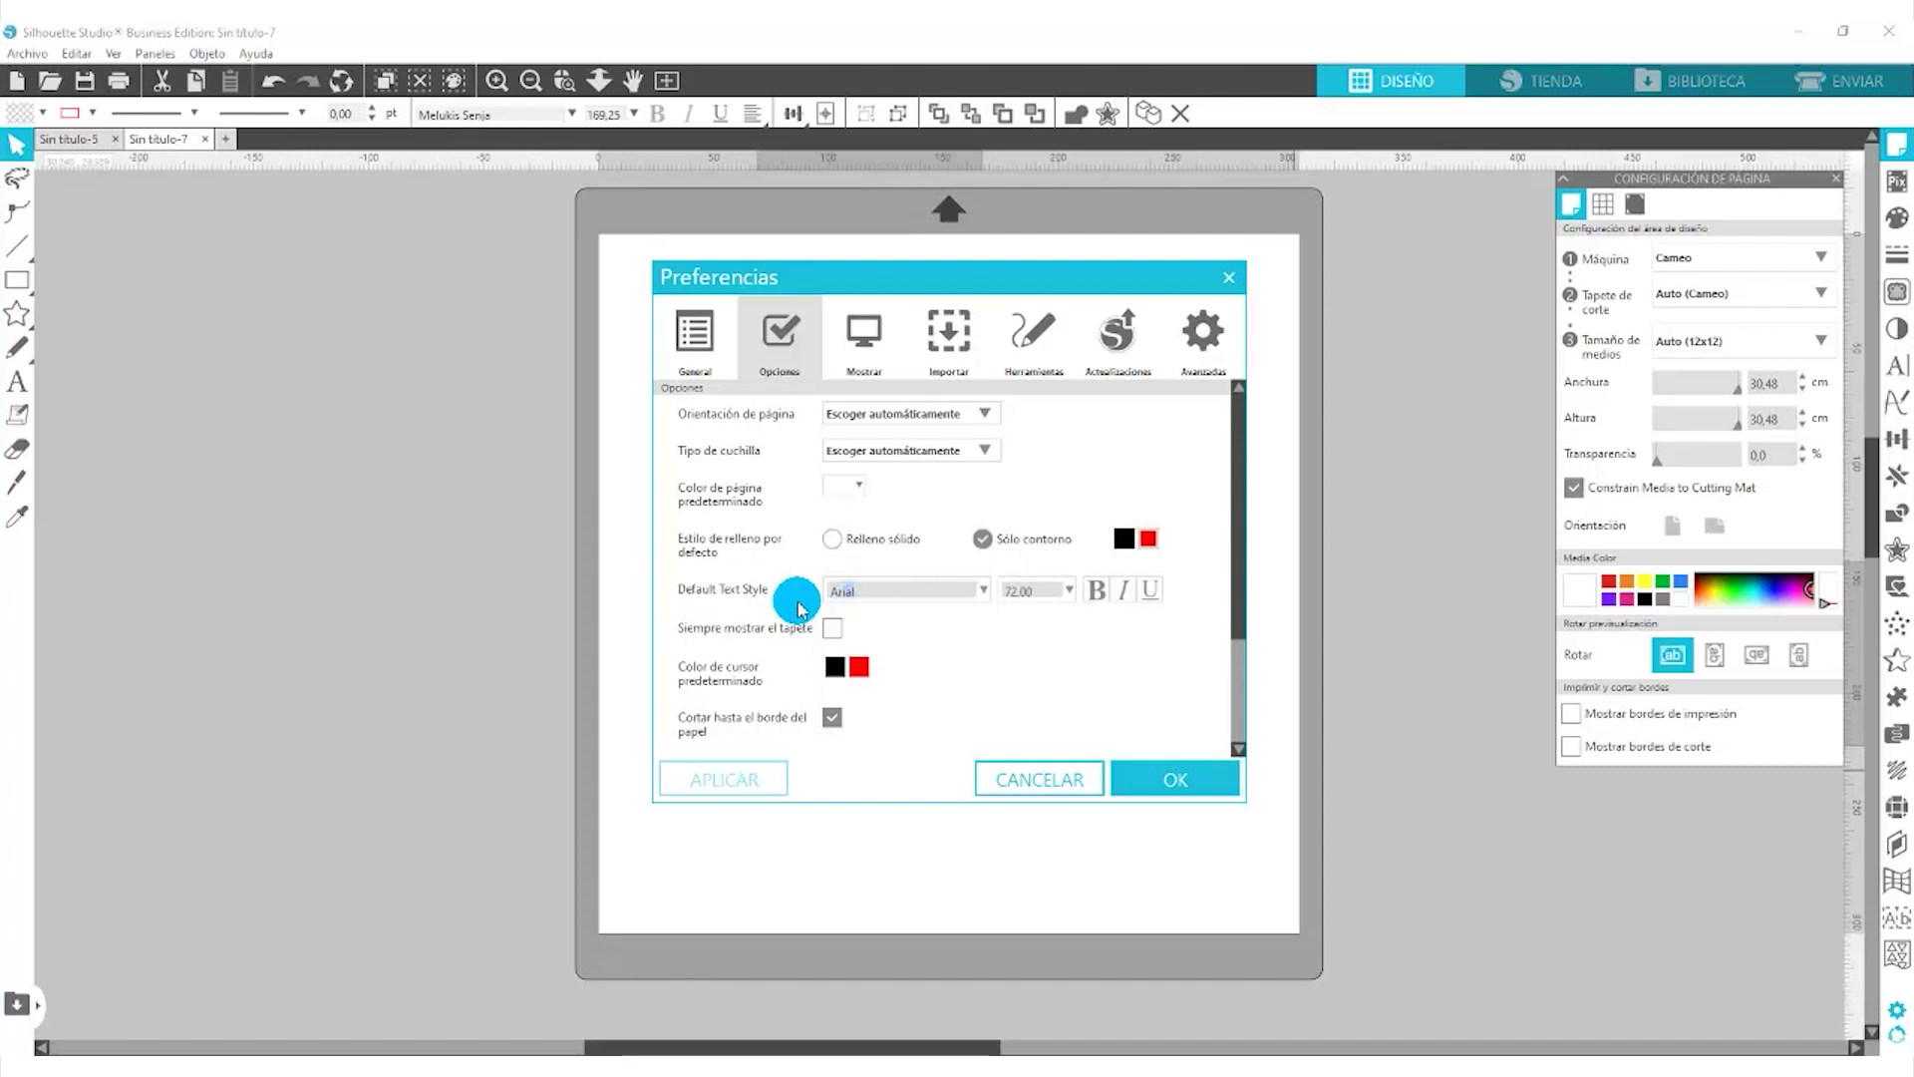
pyautogui.click(854, 610)
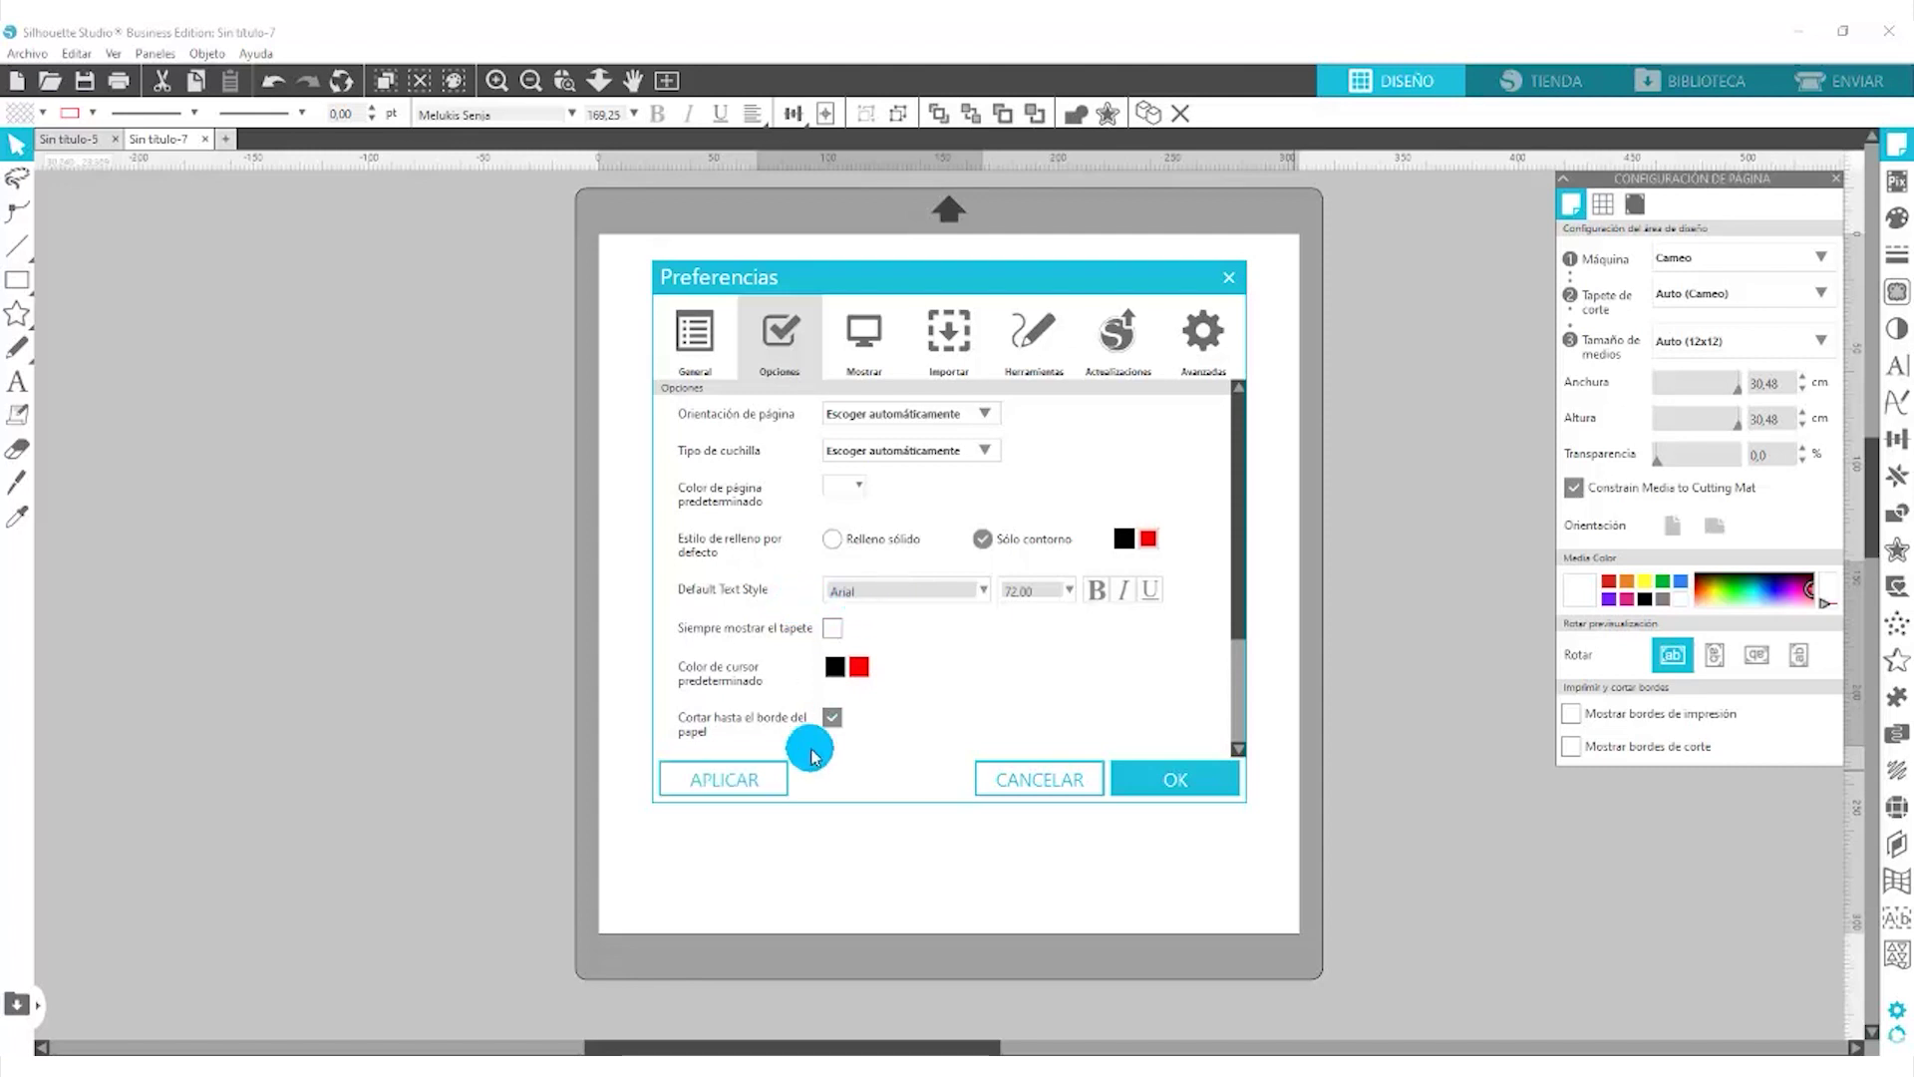
pyautogui.click(1169, 780)
# - Add the test text "Ad" above "Adiós" and enlarge it to about 8.5 cm high
pyautogui.click(17, 380)
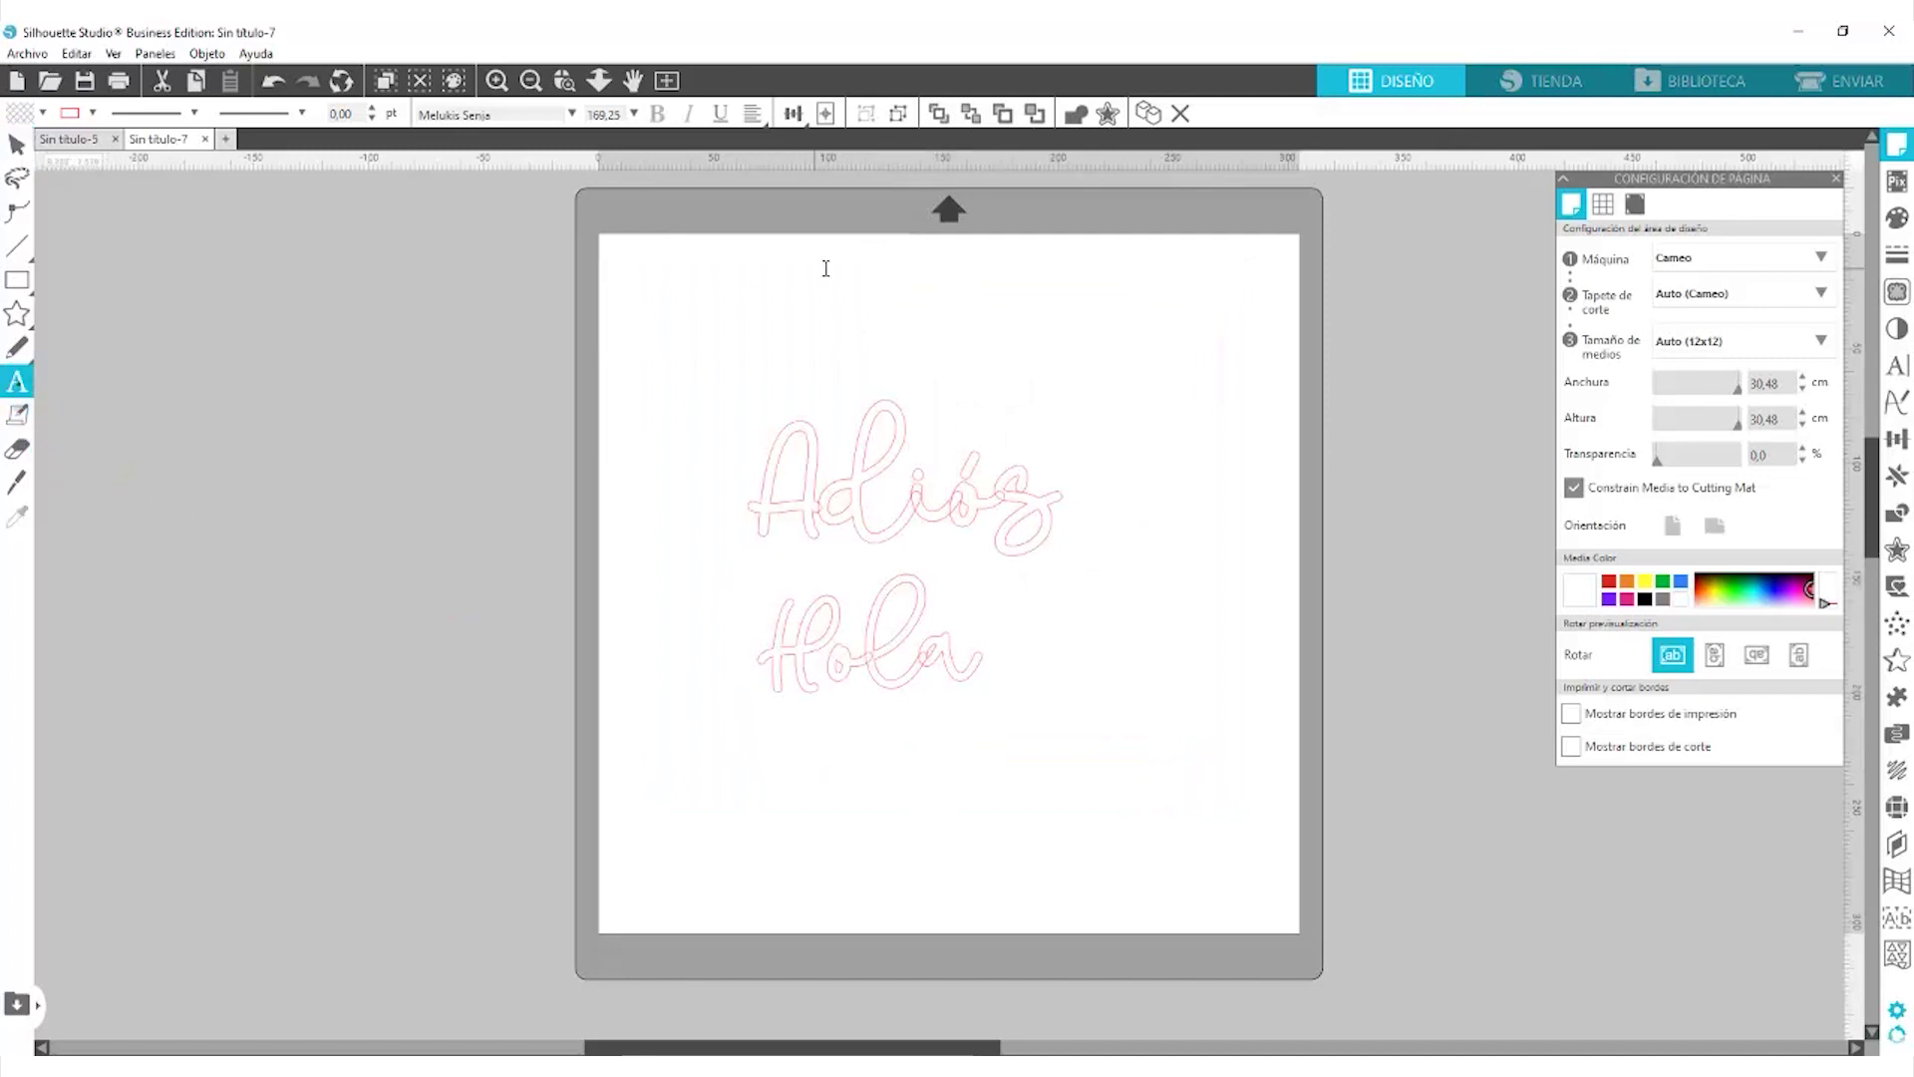
pyautogui.click(808, 306)
pyautogui.write('Ad')
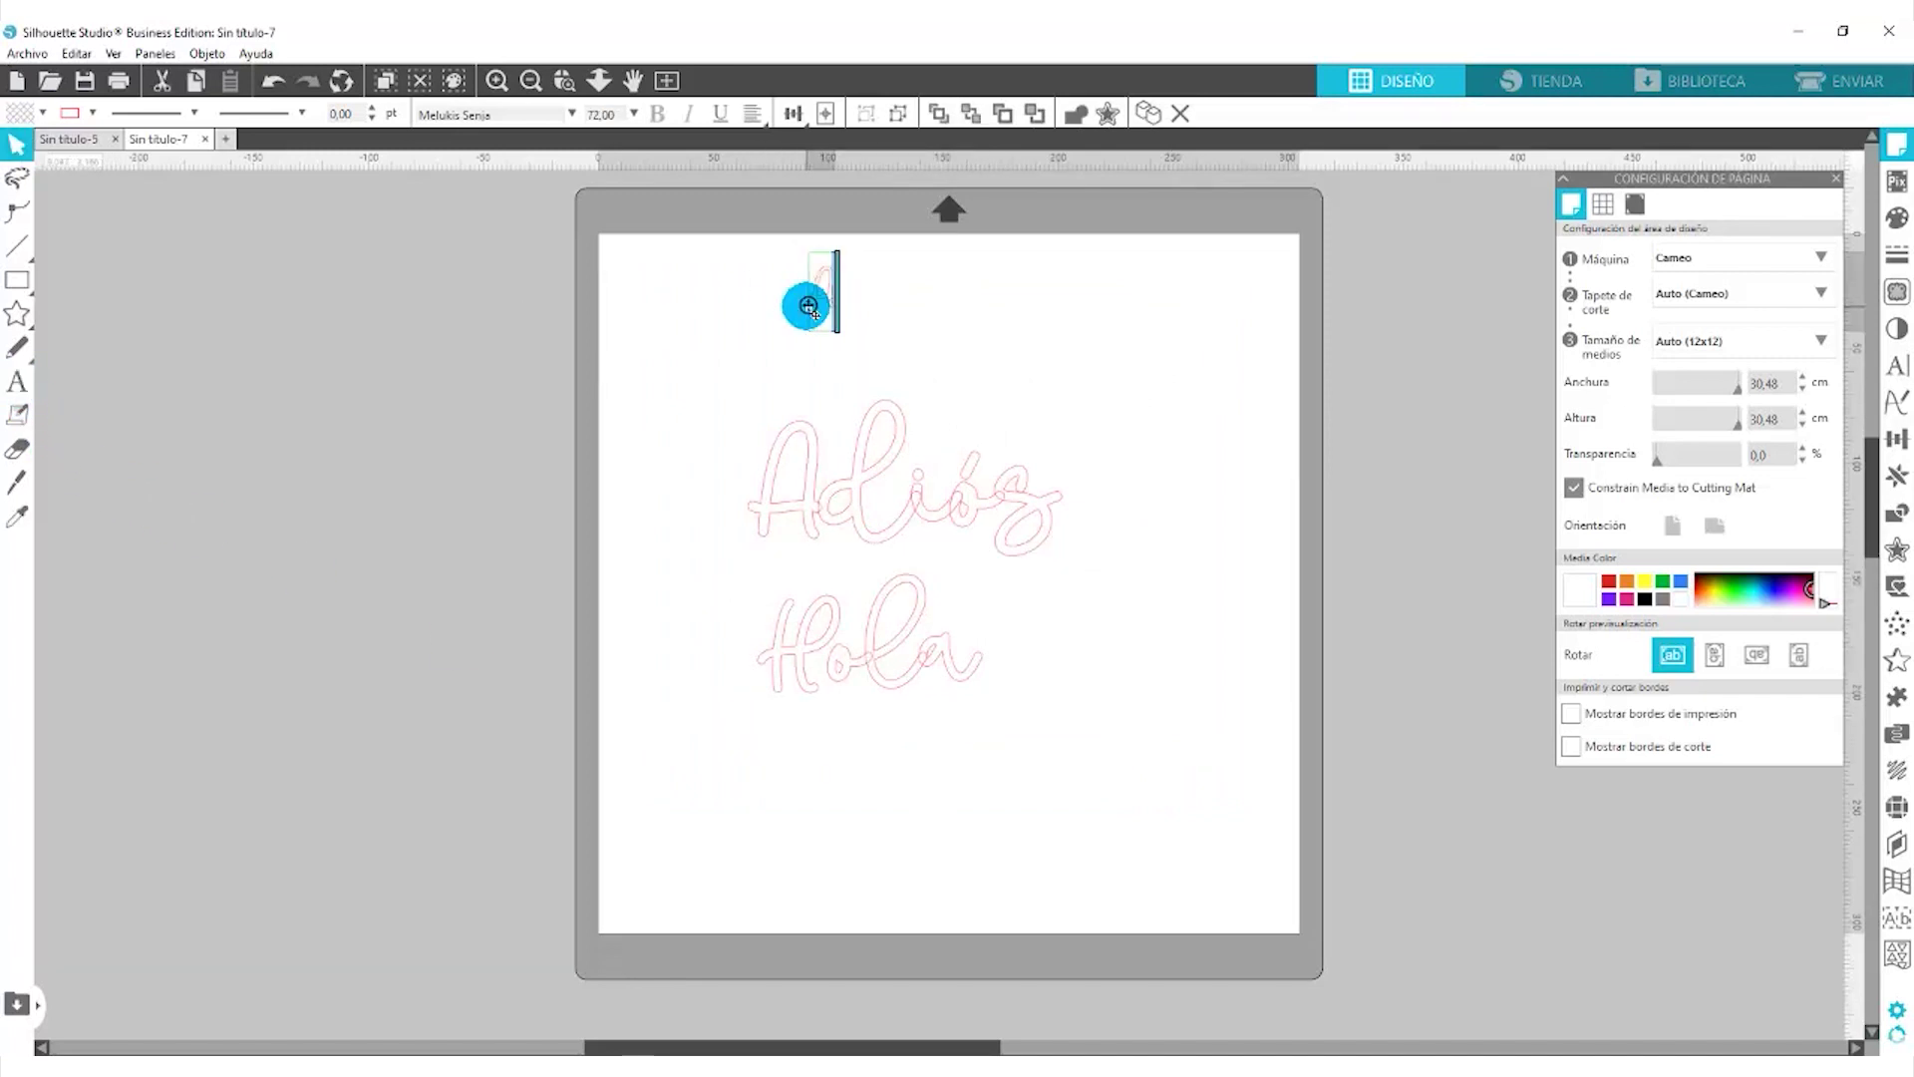
pyautogui.click(1026, 359)
pyautogui.click(838, 290)
pyautogui.moveTo(873, 337); pyautogui.dragTo(961, 449)
# - Create another new document, add a short first name as text in the default font and select it
pyautogui.click(225, 139)
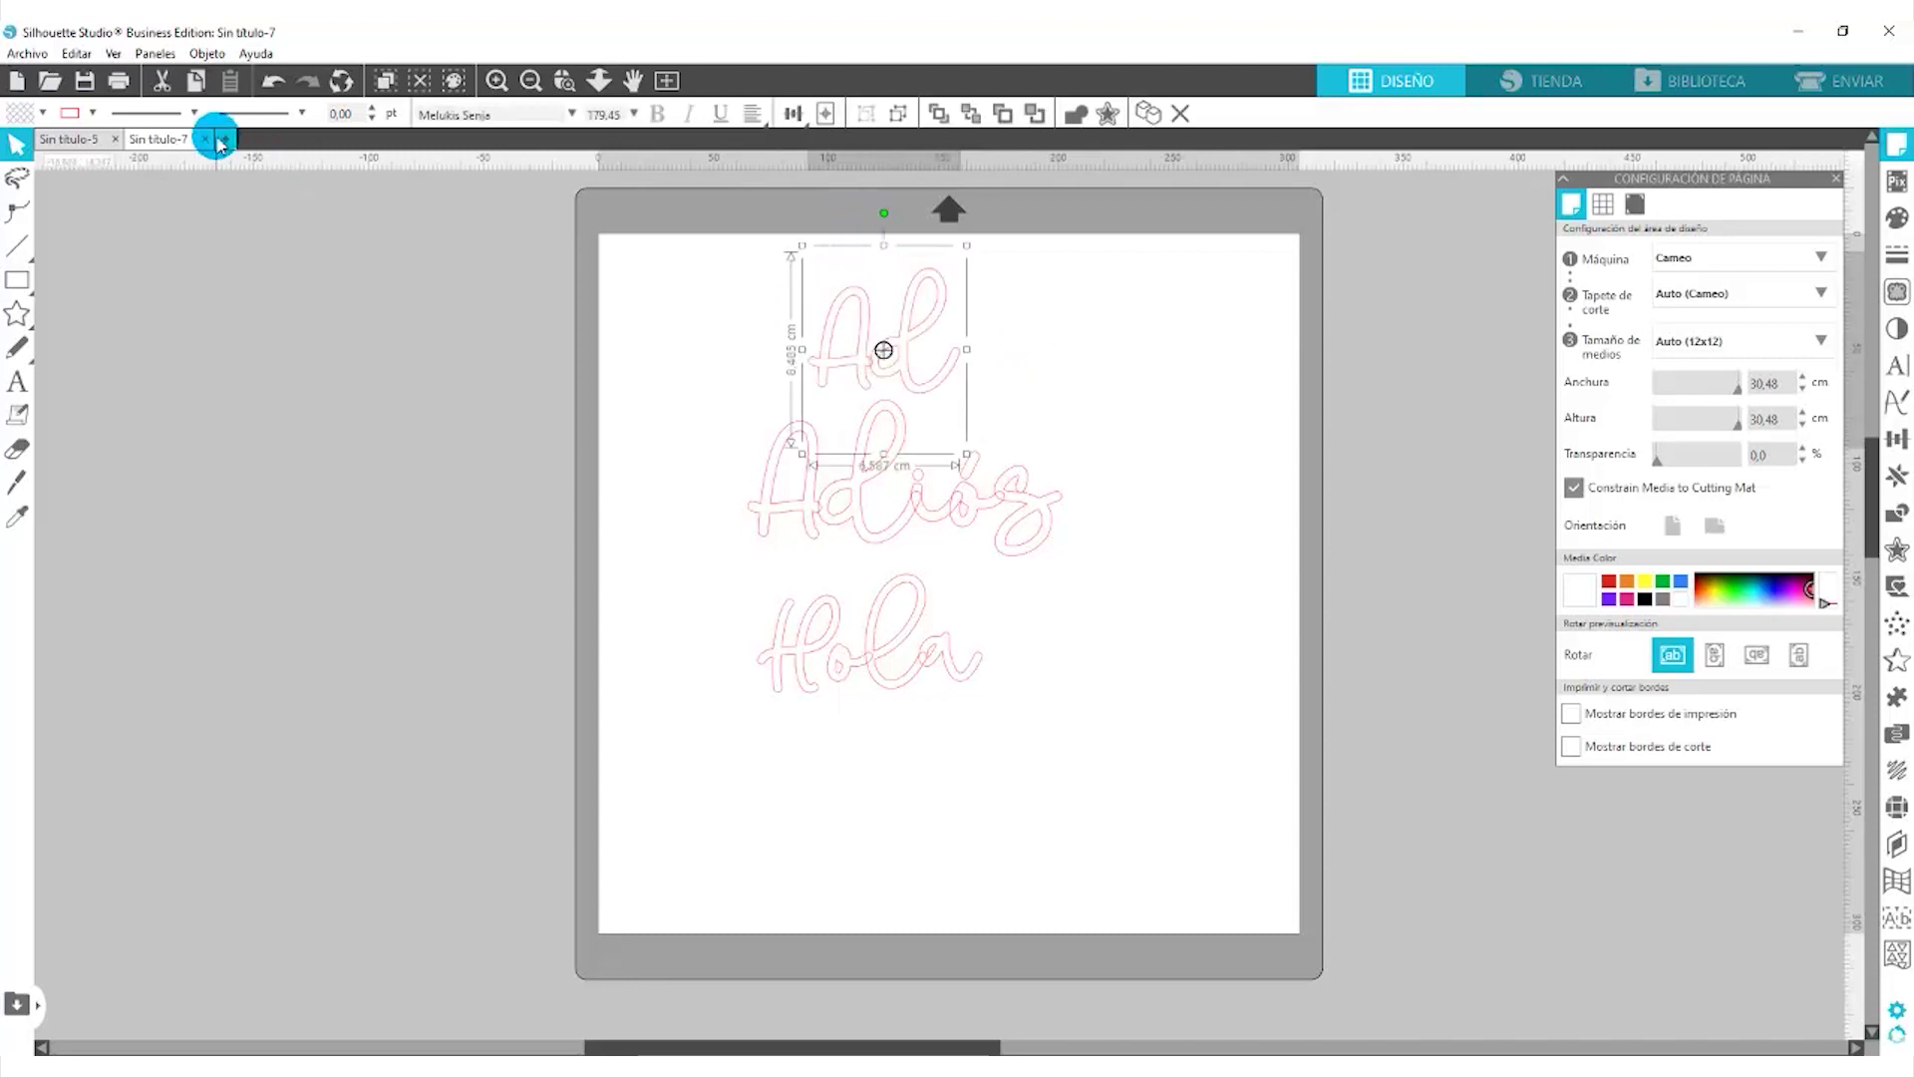
pyautogui.click(17, 381)
pyautogui.click(741, 487)
pyautogui.click(740, 489)
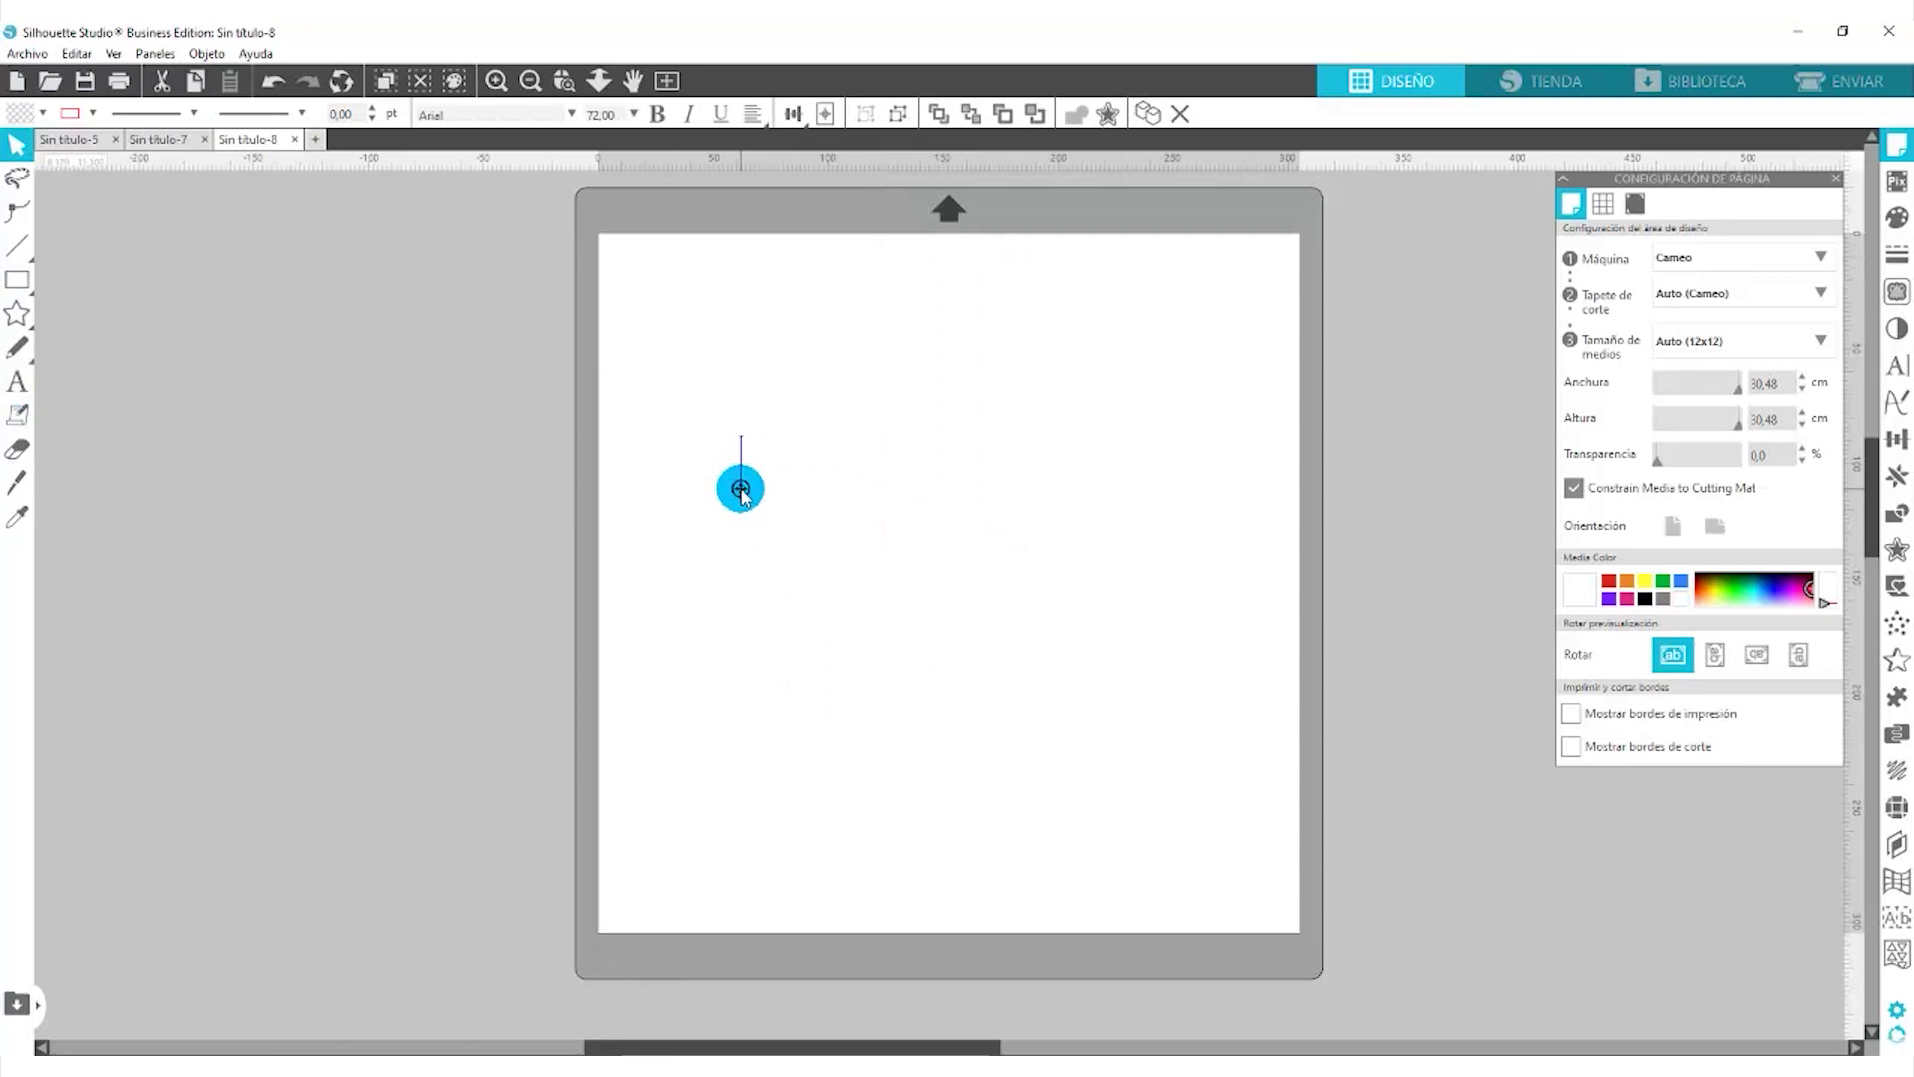
pyautogui.write('Ana')
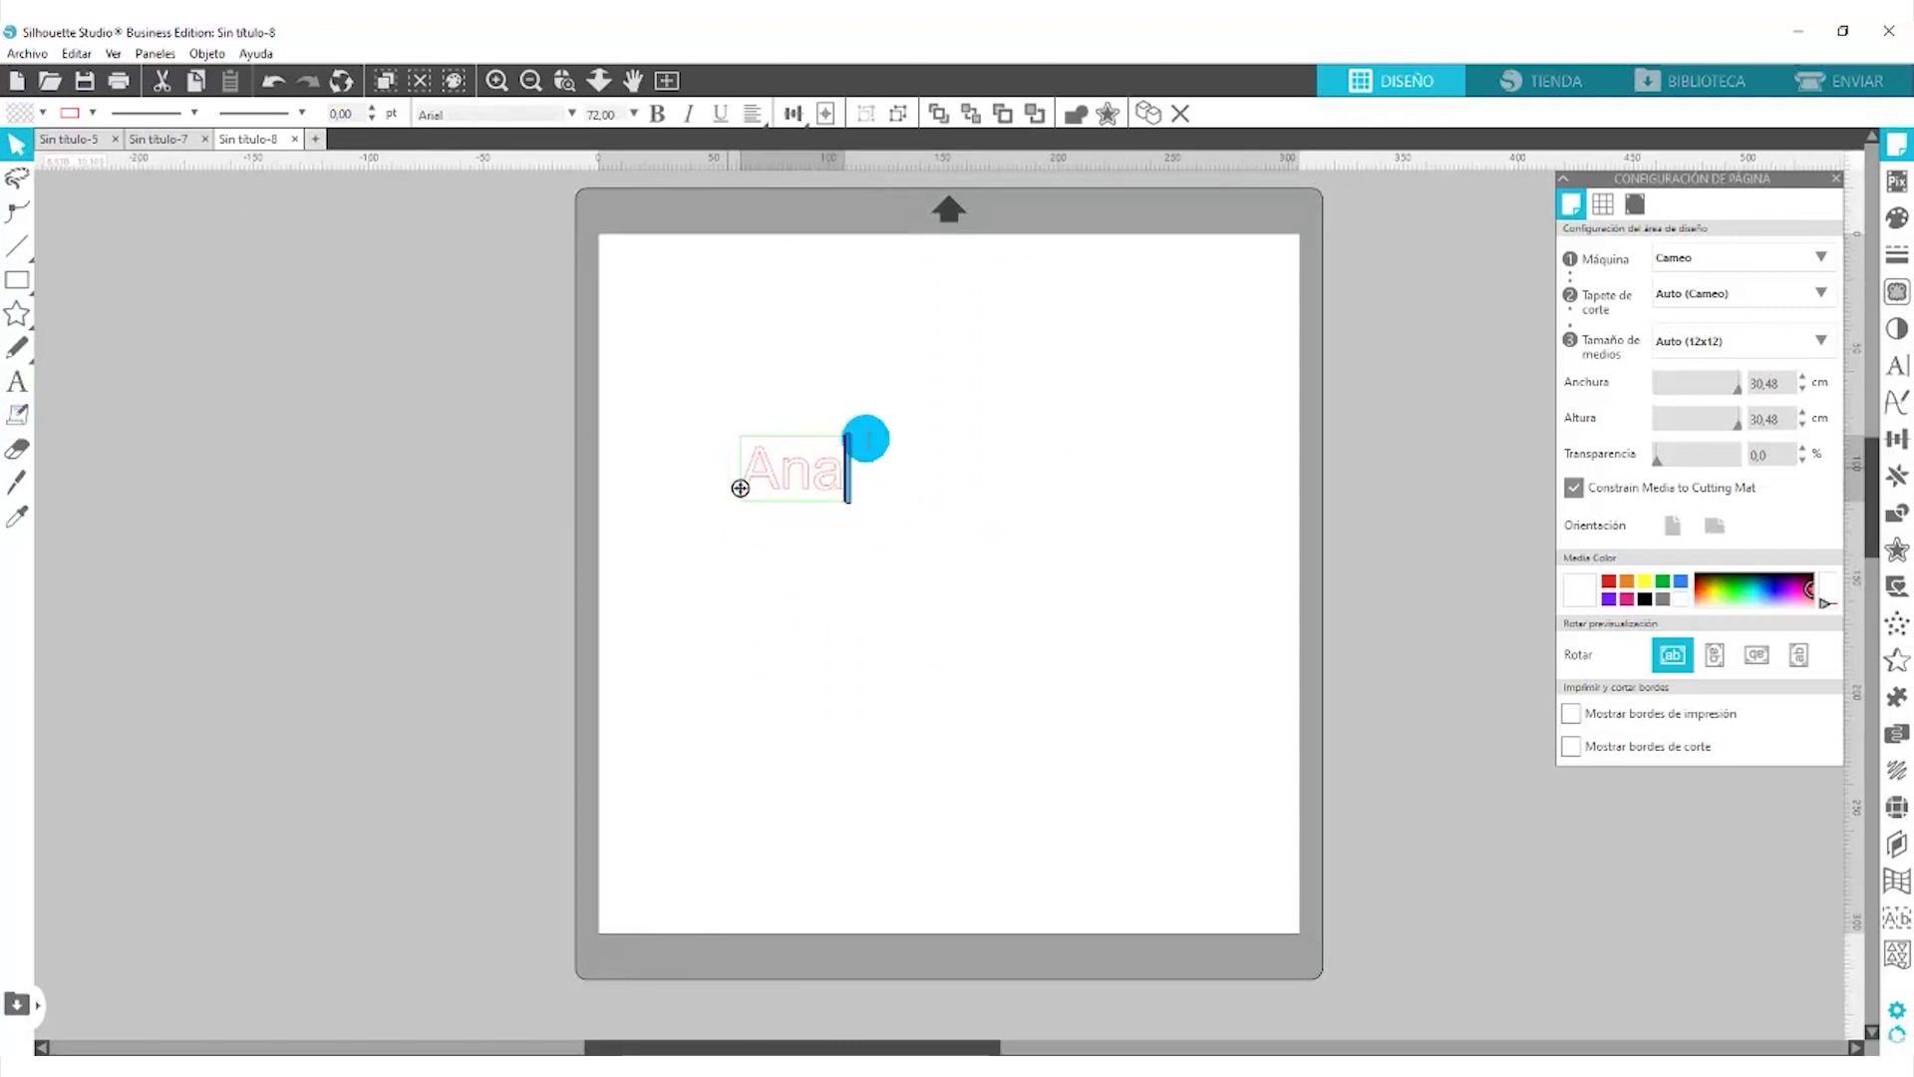
pyautogui.click(836, 486)
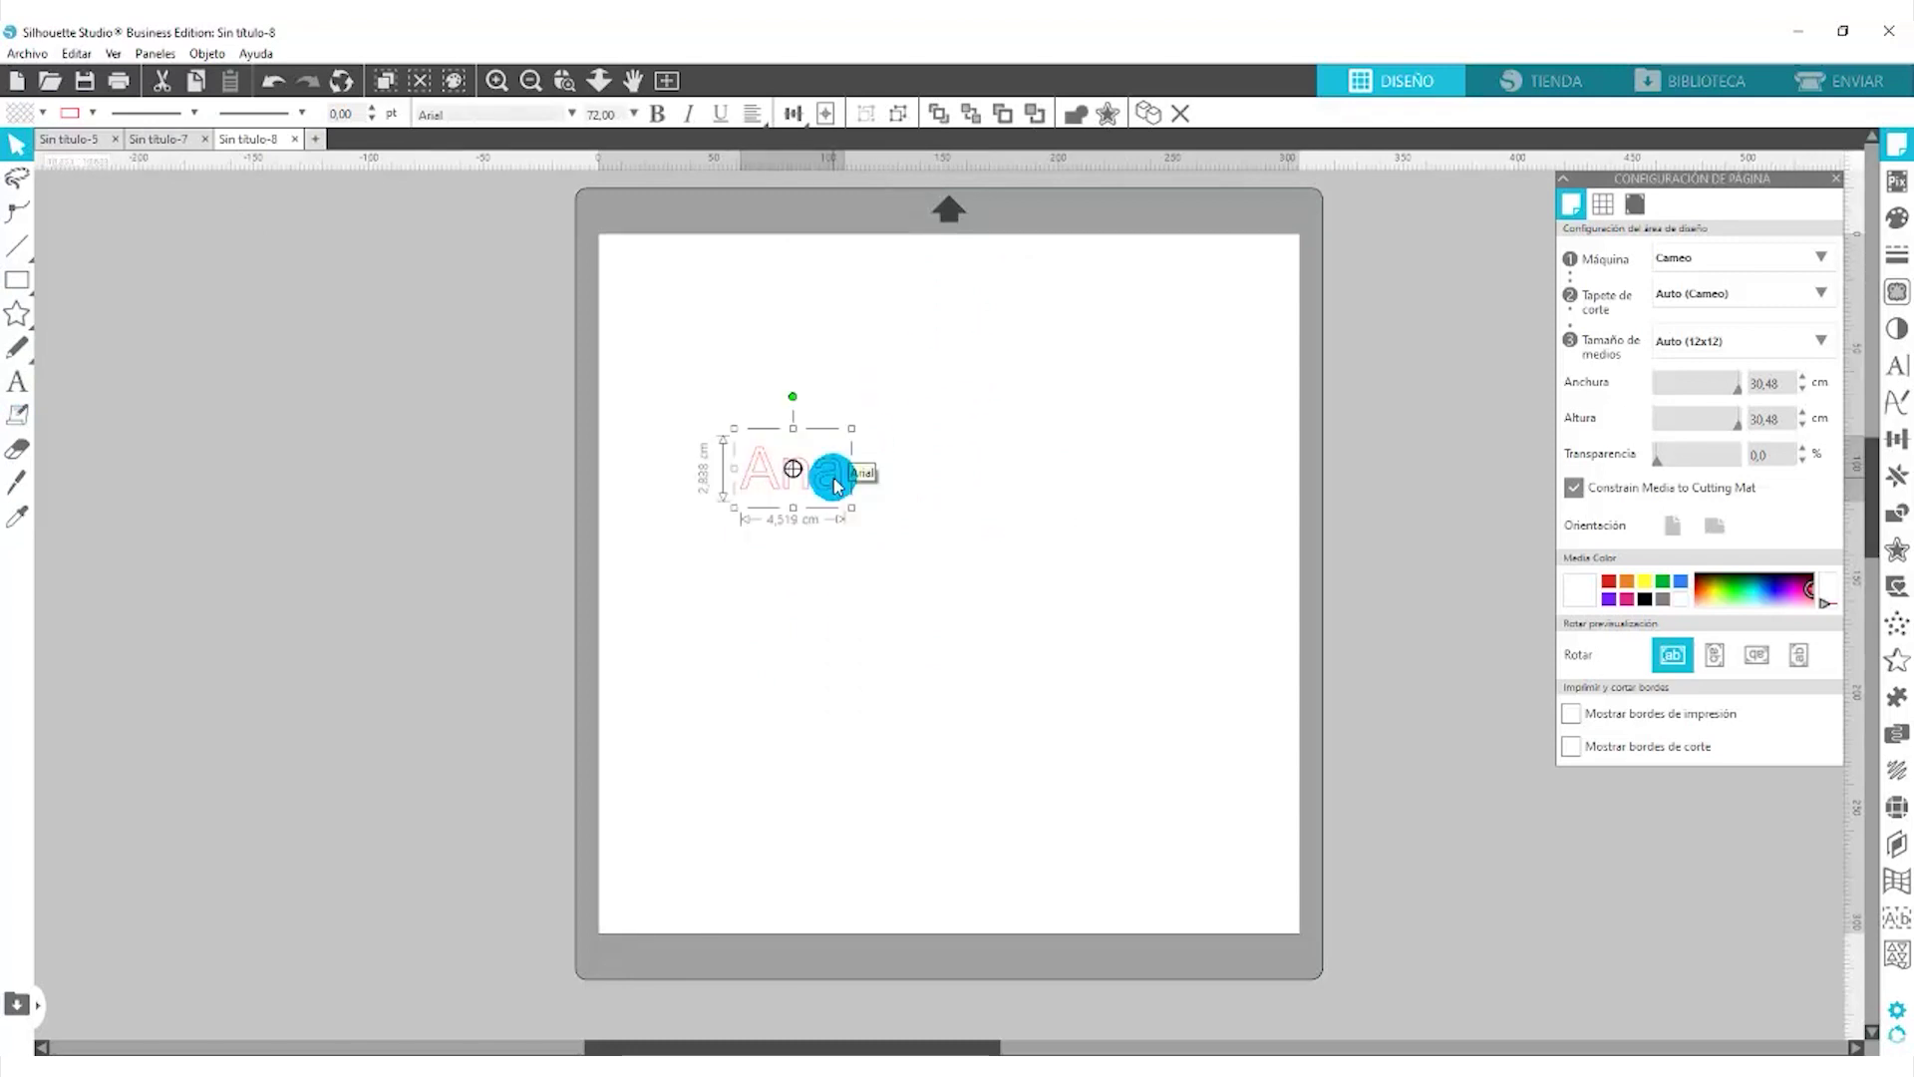